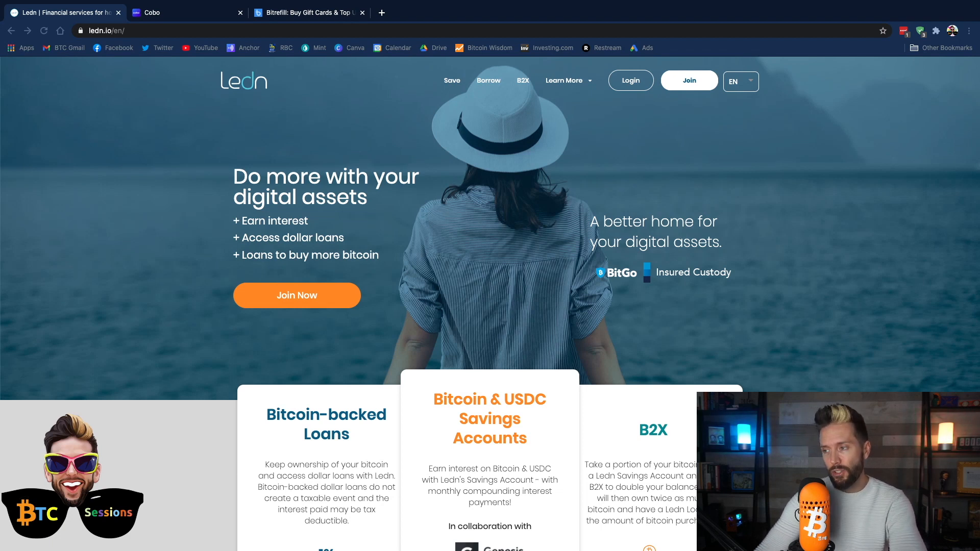
scroll(247, 377, "down", 3)
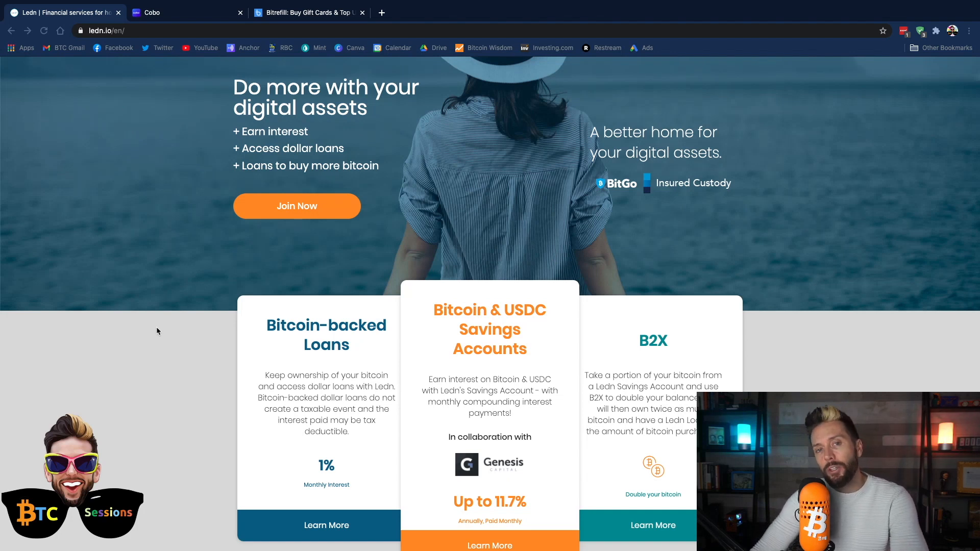
scroll(157, 331, "up", 2)
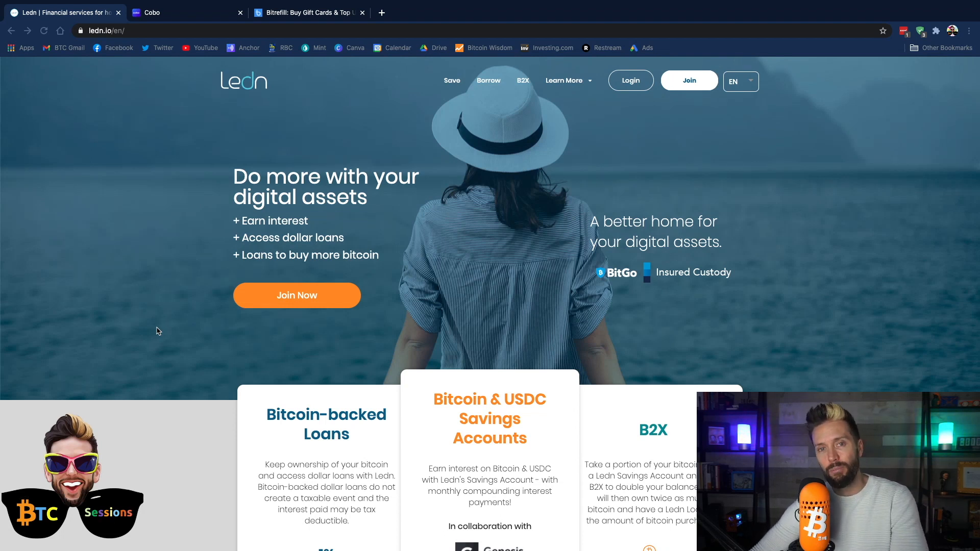
- Scroll through the Cobo Vault hardware wallet overview, then switch to the Bitrefill gift card store
left_click(155, 14)
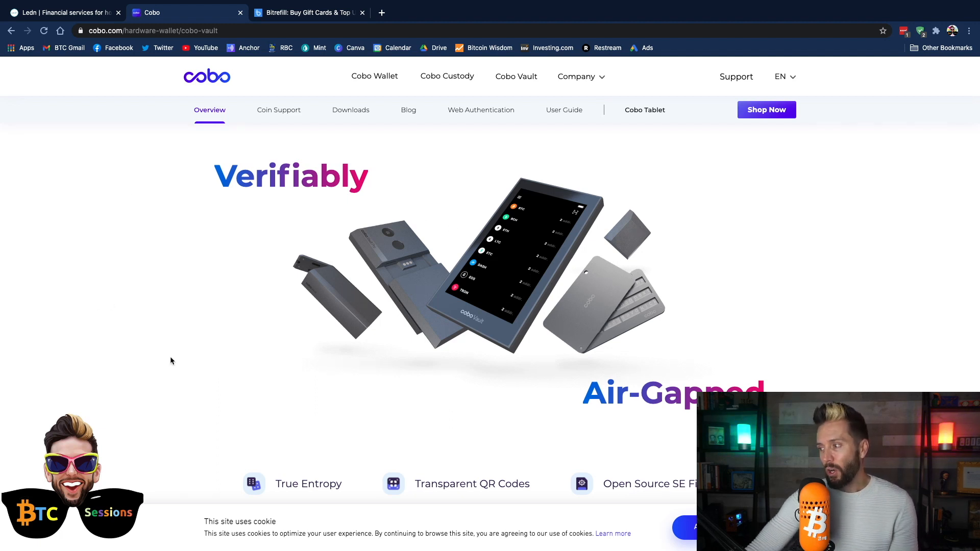
scroll(170, 360, "down", 15)
scroll(170, 360, "down", 8)
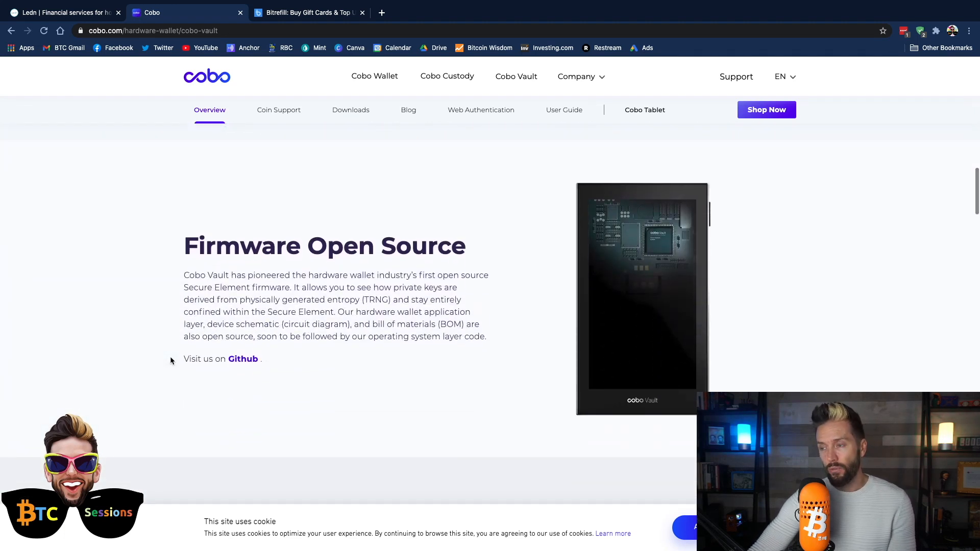
scroll(171, 360, "down", 10)
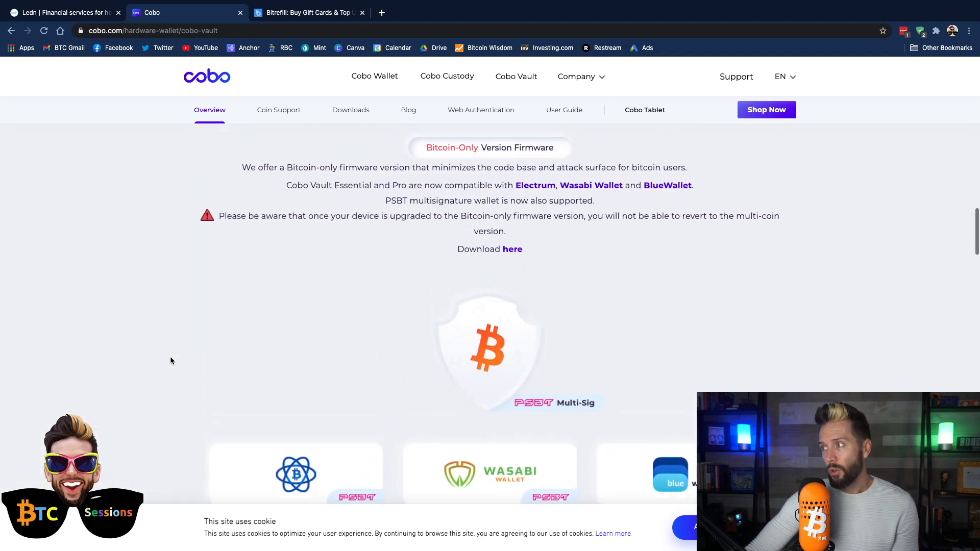
scroll(171, 361, "down", 3)
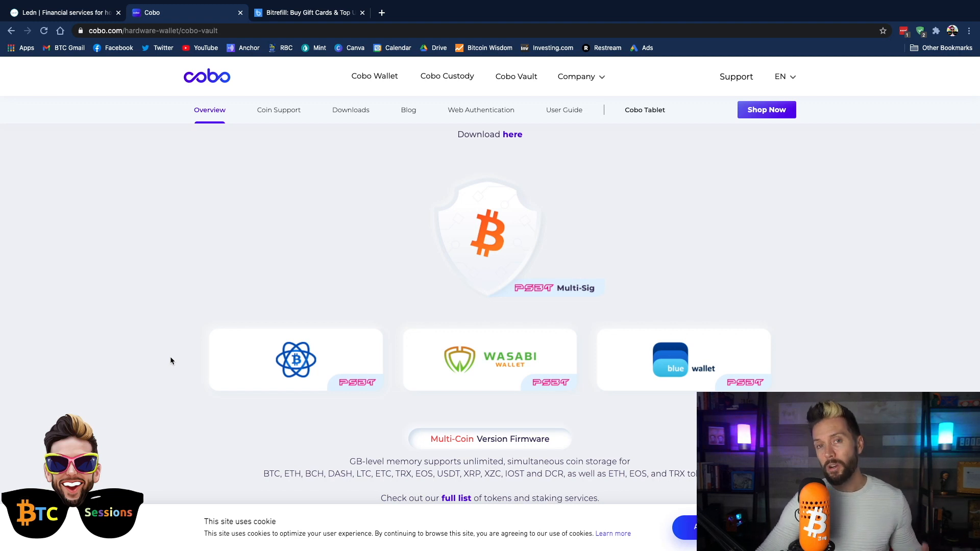
scroll(170, 356, "up", 10)
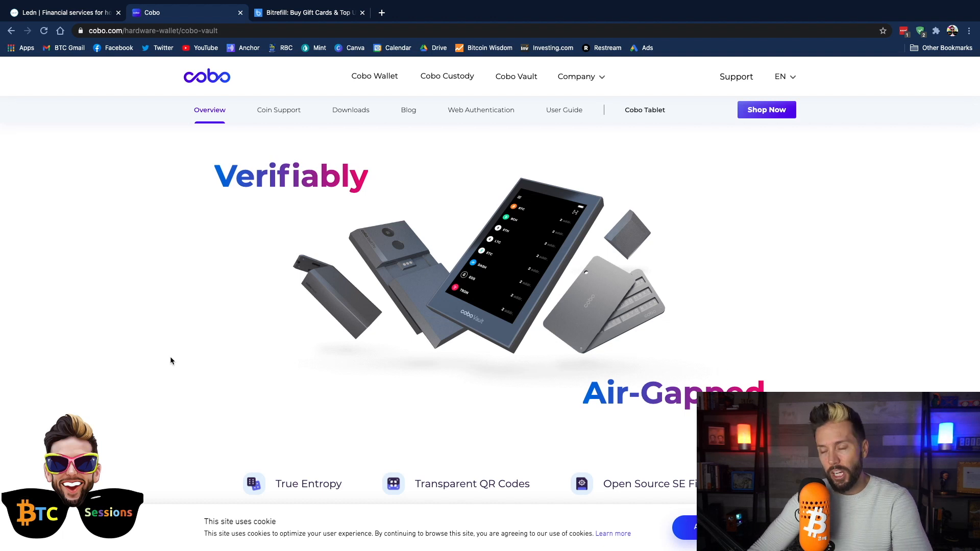
left_click(307, 13)
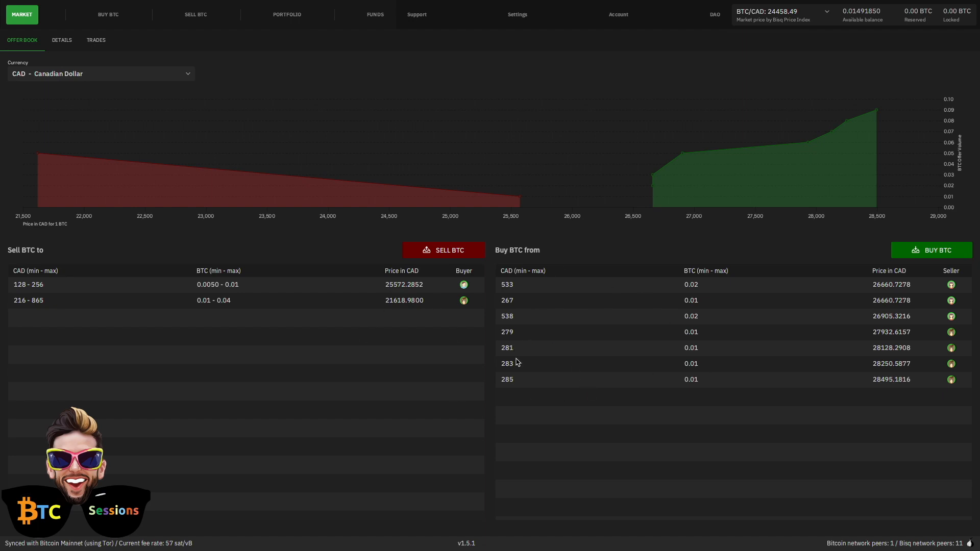
left_click(188, 75)
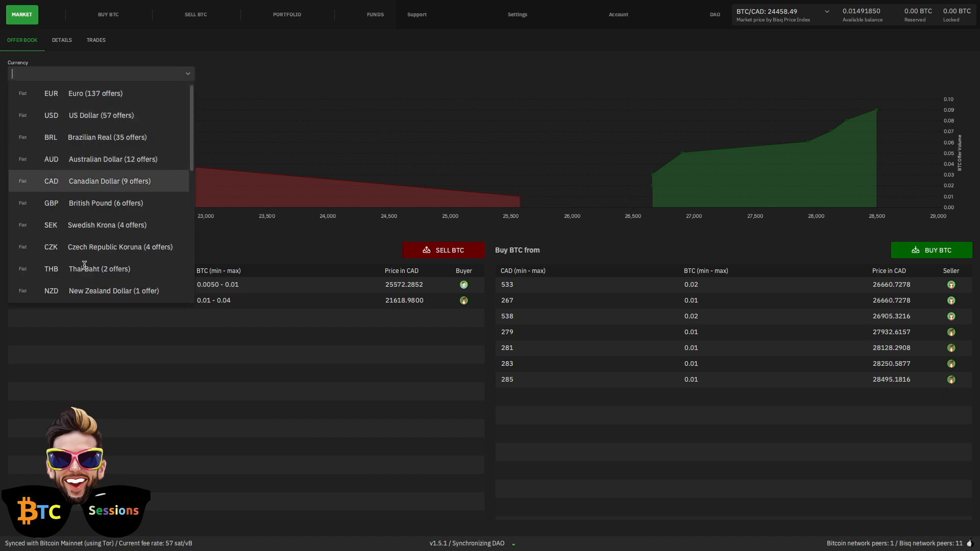
scroll(84, 265, "down", 3)
scroll(81, 262, "up", 3)
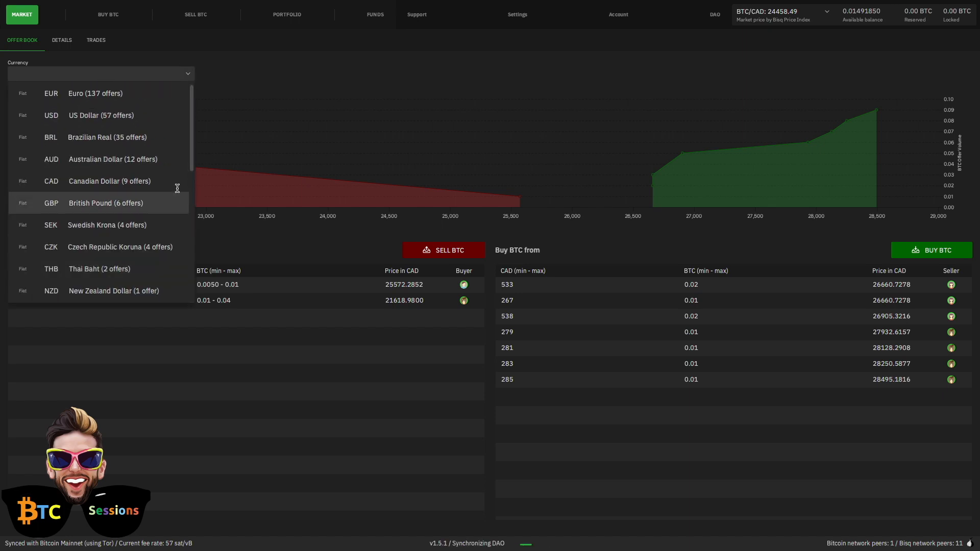
left_click(96, 94)
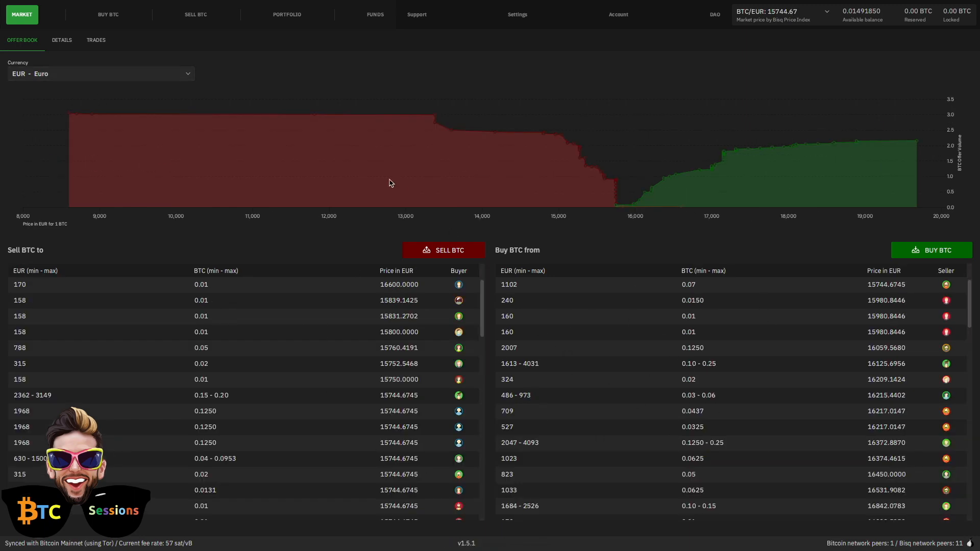
left_click(186, 78)
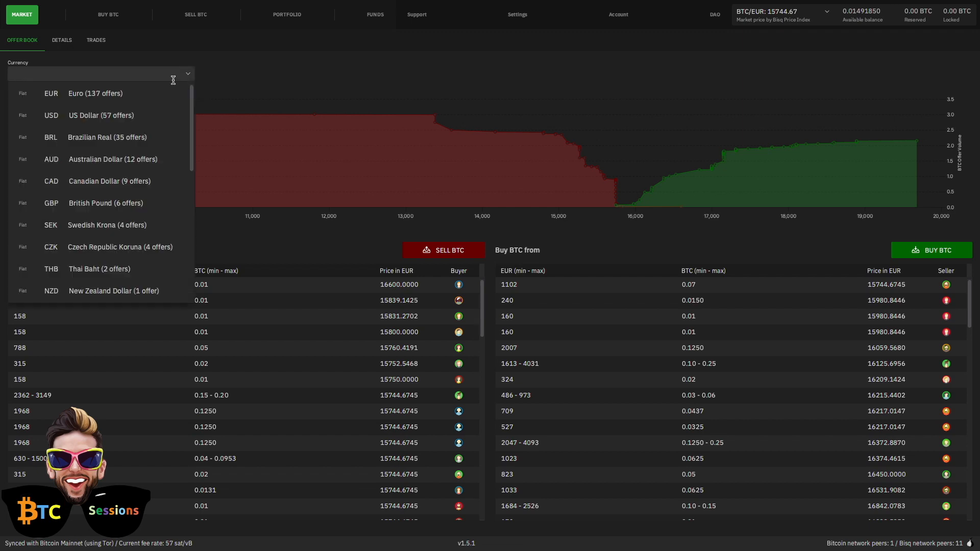
left_click(85, 180)
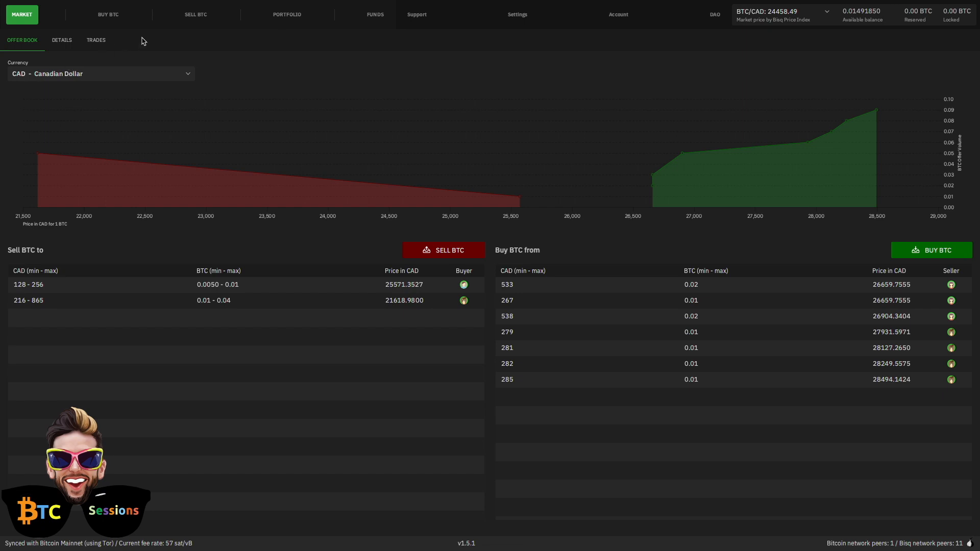
- Browse the available BTC buy and sell offers, then go to the portfolio trade history
left_click(109, 15)
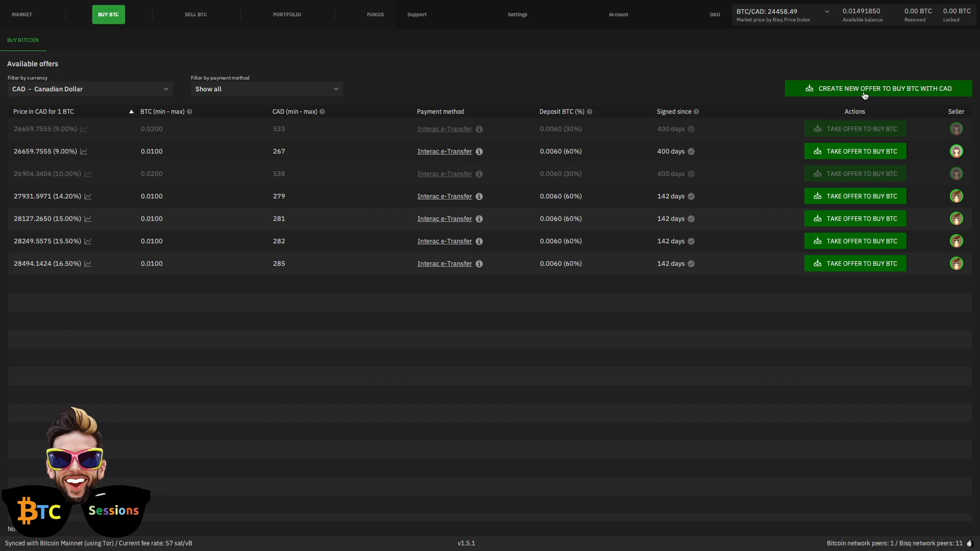
left_click(201, 21)
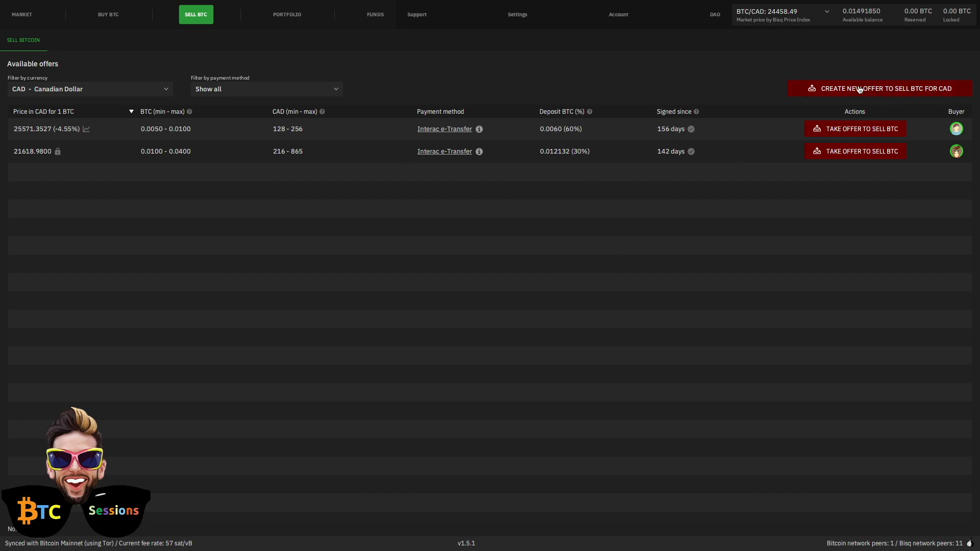
left_click(281, 15)
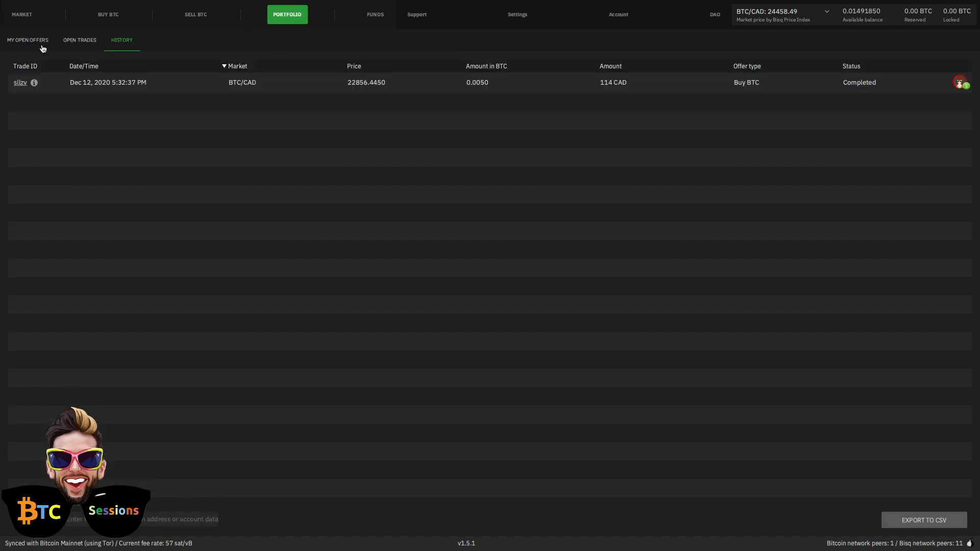
- Check My Open Offers, Open Trades and History, then show the wallet's receiving addresses
left_click(28, 39)
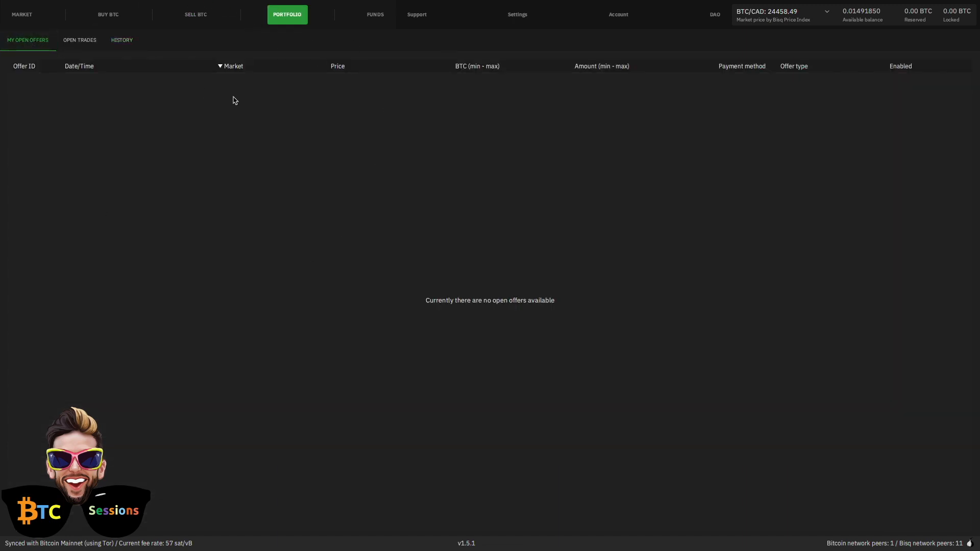
left_click(80, 45)
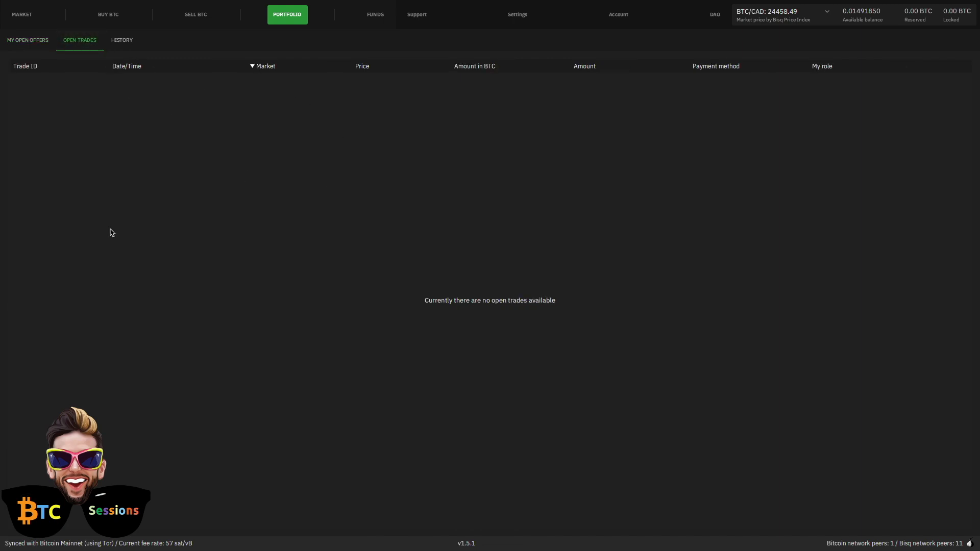
left_click(127, 40)
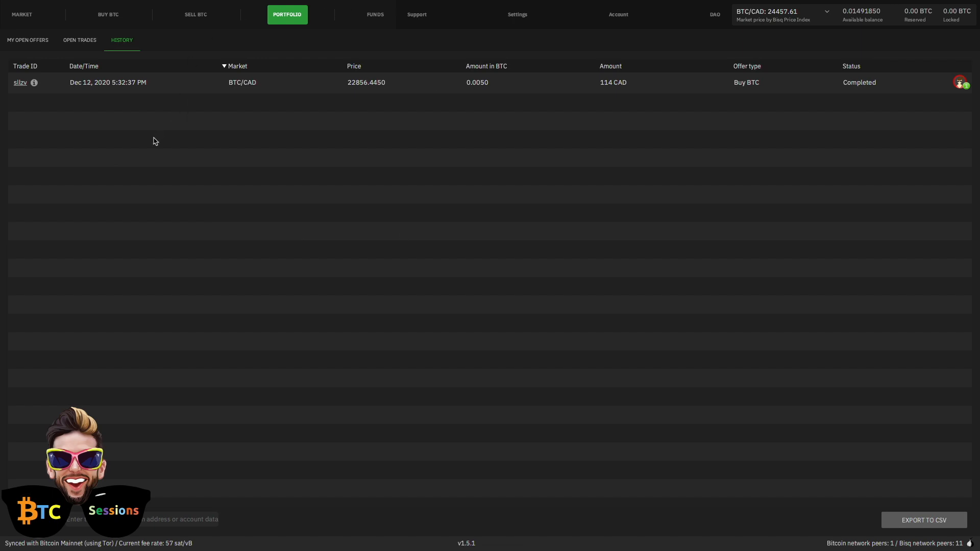
left_click(30, 44)
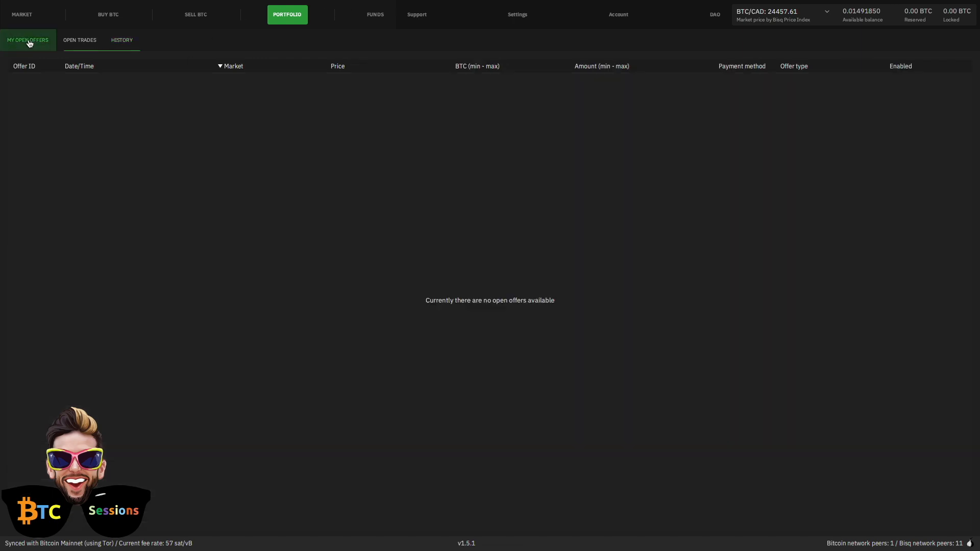
left_click(376, 15)
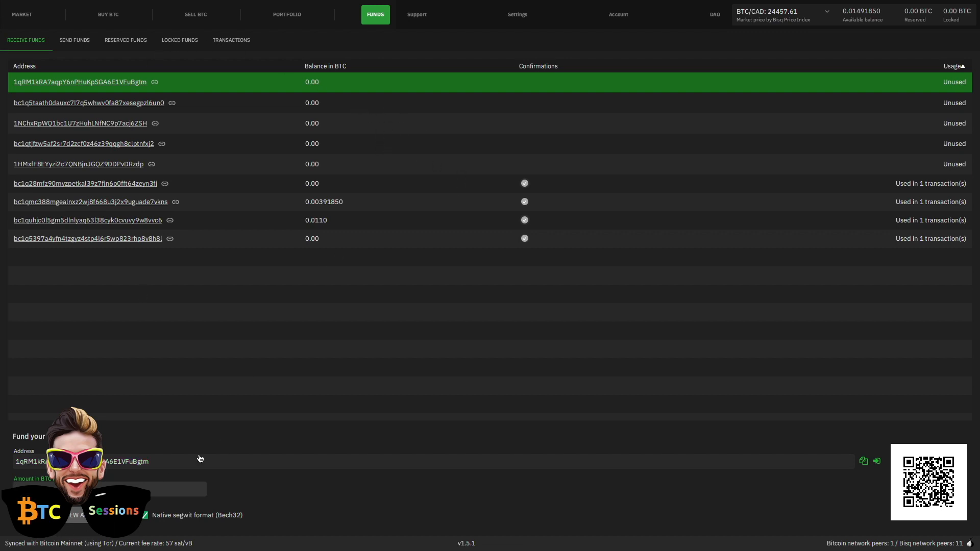
- Review the Send, Reserved, Locked and Transactions fund views, back to Receive Funds, then Settings
left_click(68, 46)
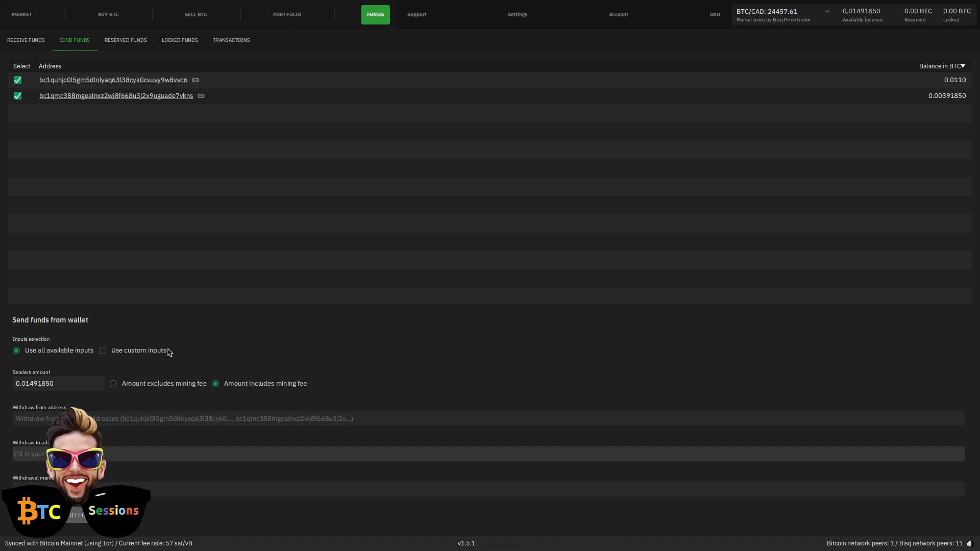
left_click(124, 44)
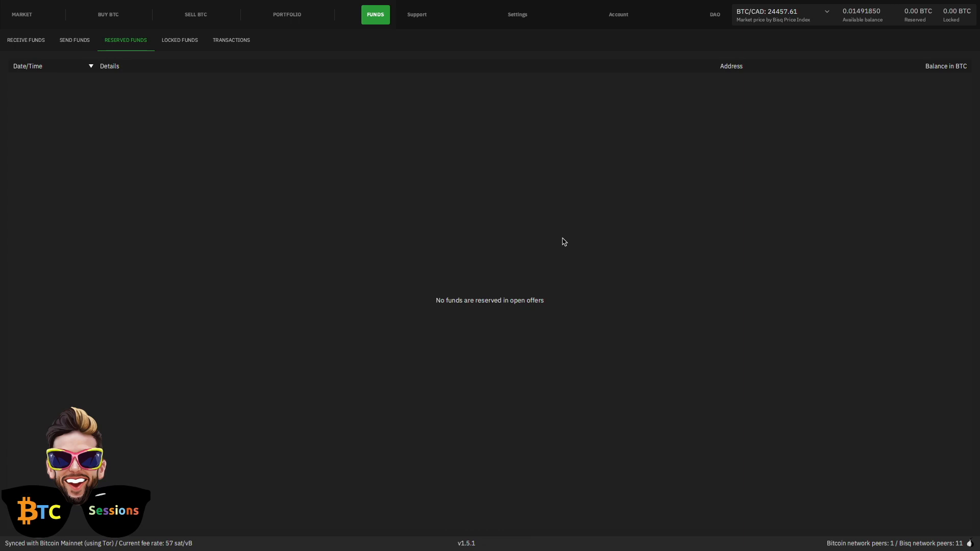
left_click(181, 45)
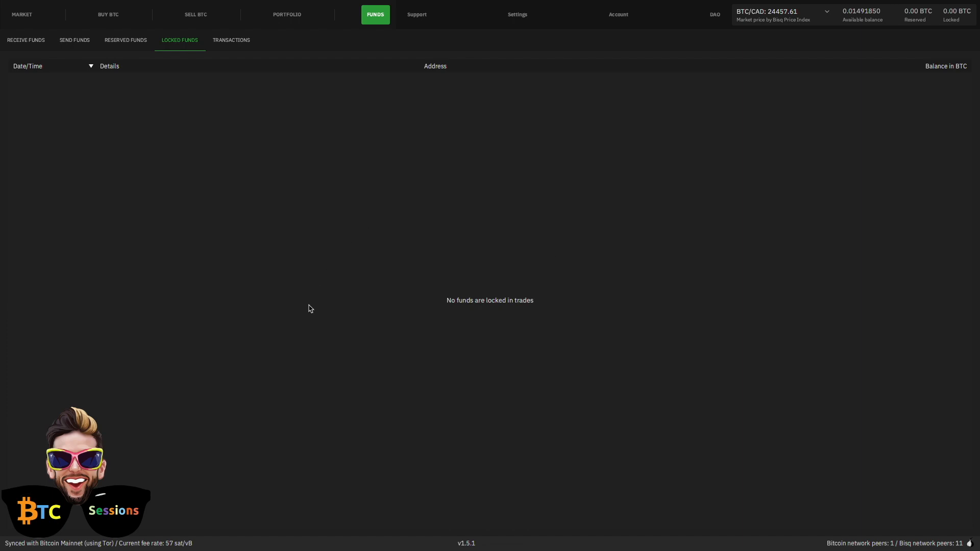
left_click(225, 45)
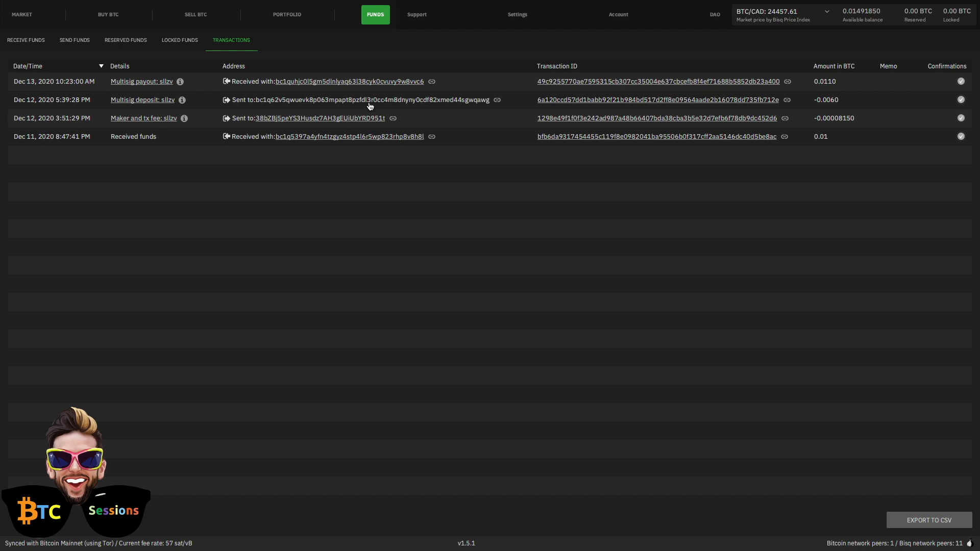
mouse_move(73, 12)
left_click(22, 43)
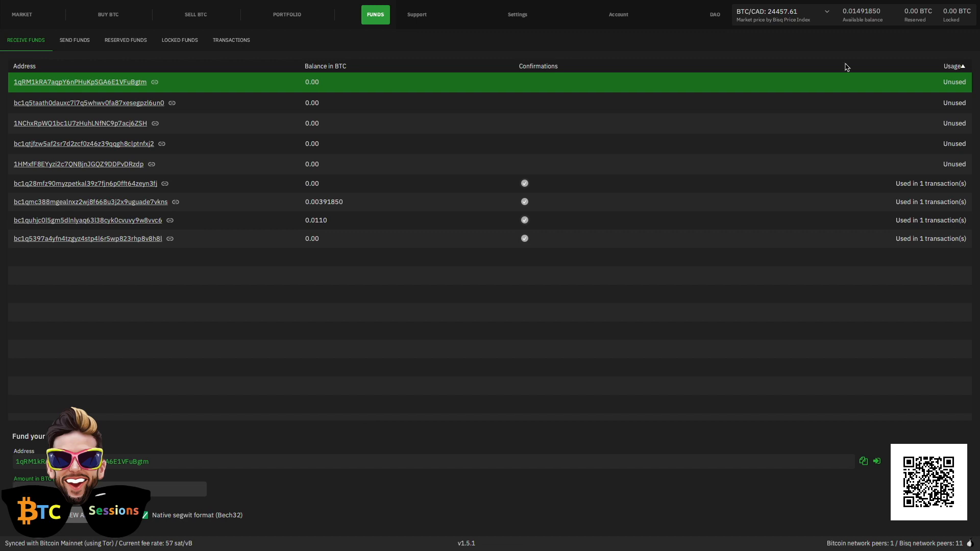
left_click(516, 19)
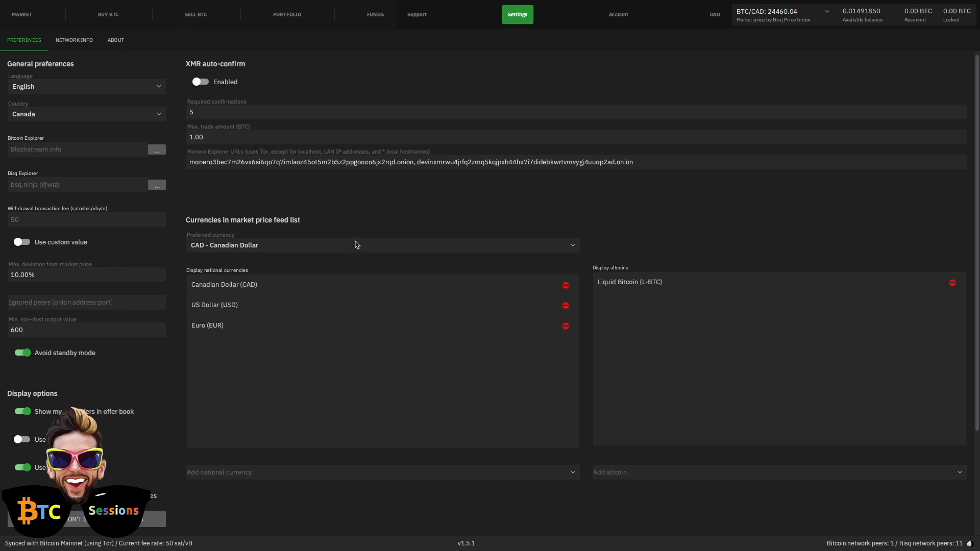
- Go to the Account section's payment accounts, then the Wallet Seed page
left_click(620, 16)
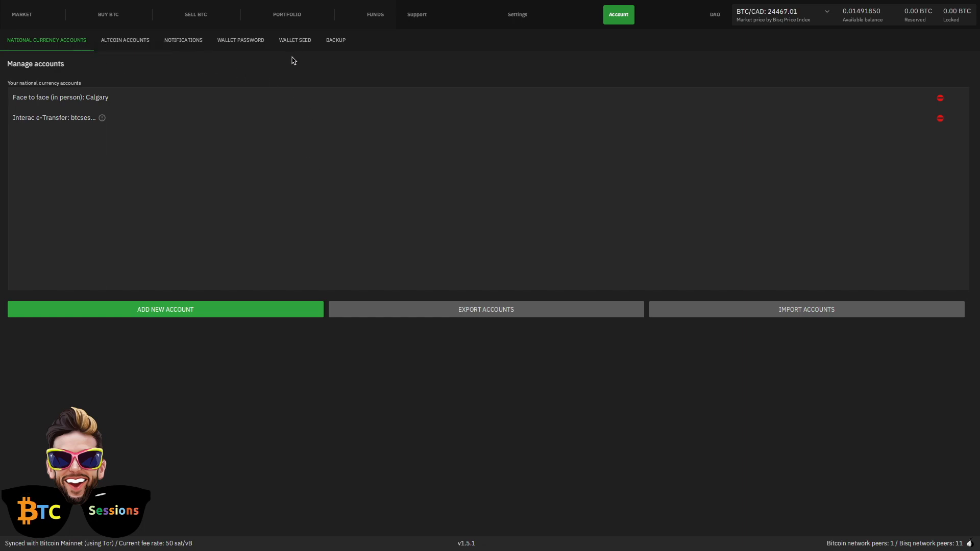
left_click(294, 41)
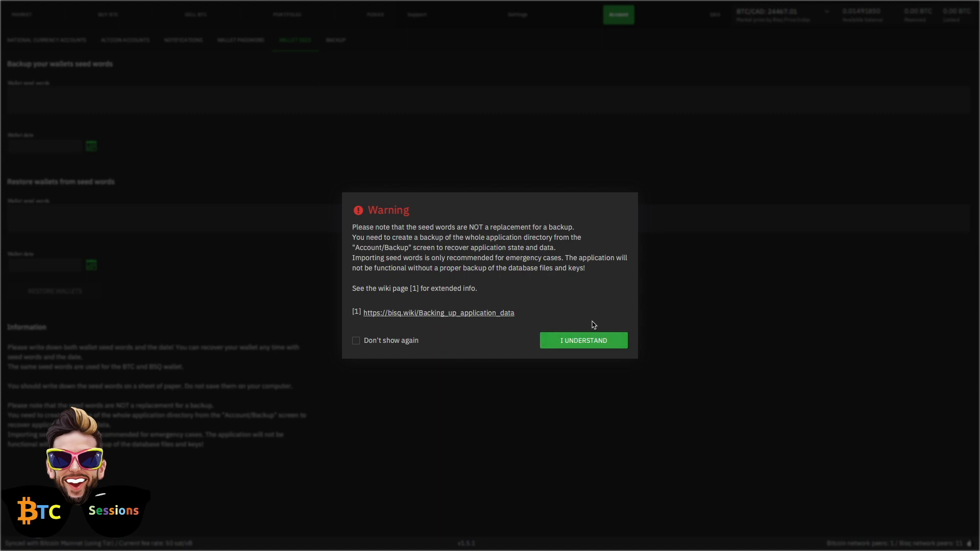
- Dismiss the seed-words backup warning with I Understand
left_click(570, 342)
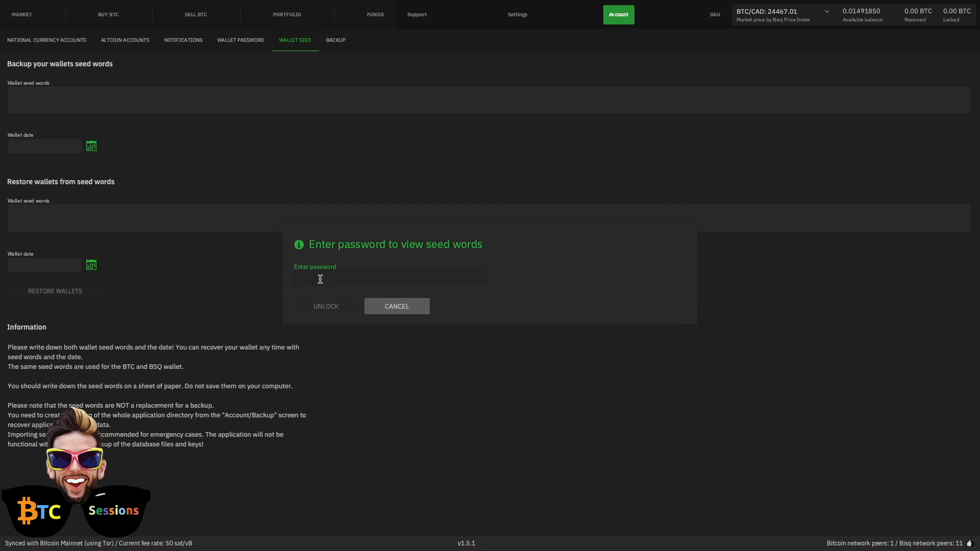
- Cancel the wallet password prompt so the seed words stay hidden
left_click(397, 308)
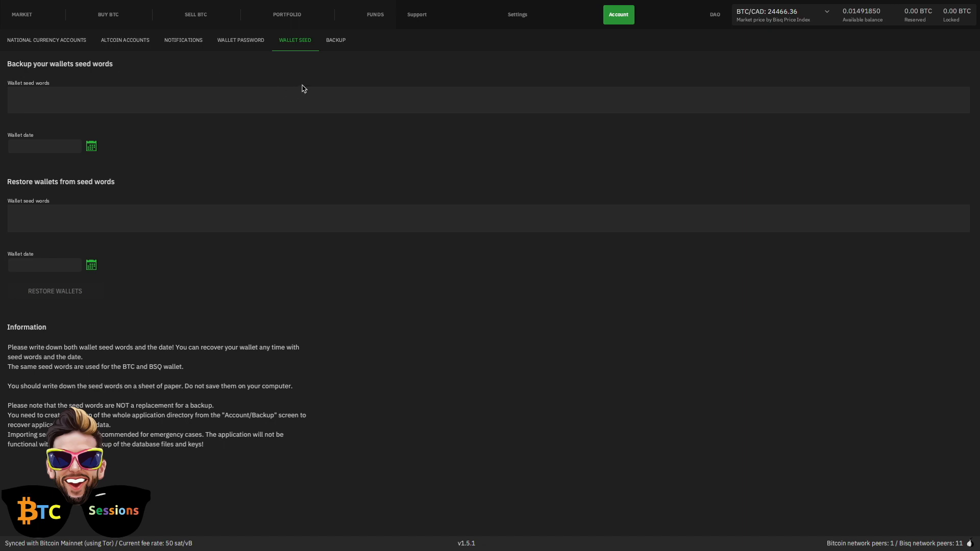
- View the wallet Backup options, then return to the National Currency Accounts list
left_click(337, 42)
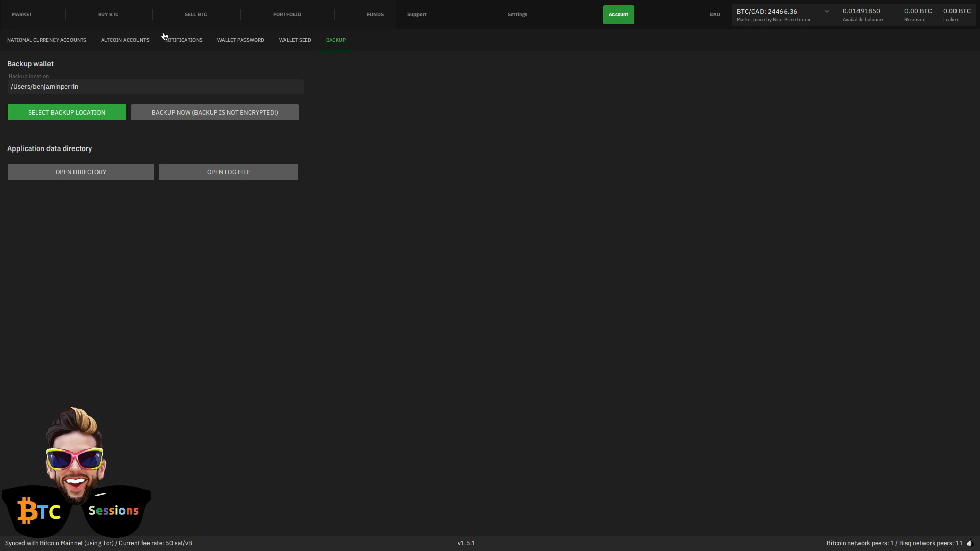
left_click(22, 46)
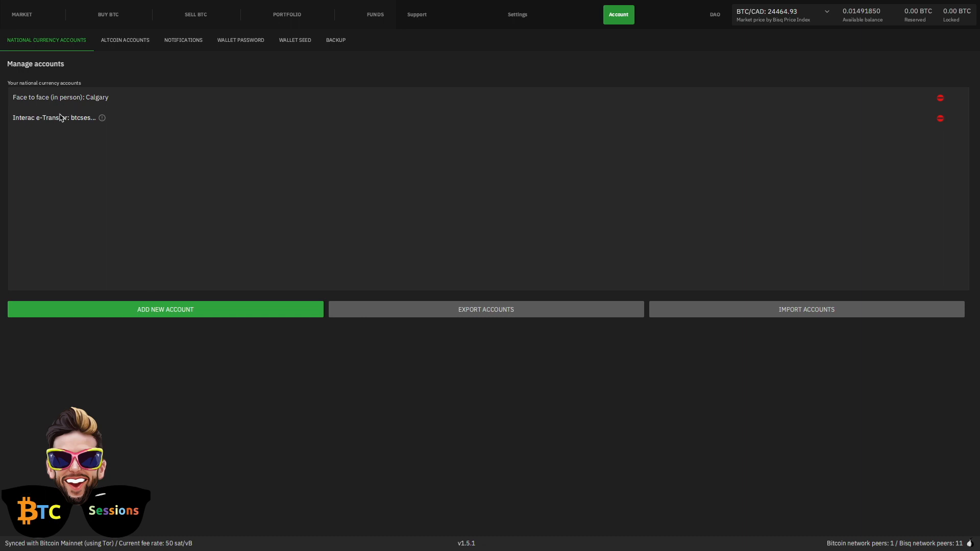
- Start a new Amazon eGift Card payment account with Canadian Dollar (CAD) currency
left_click(148, 316)
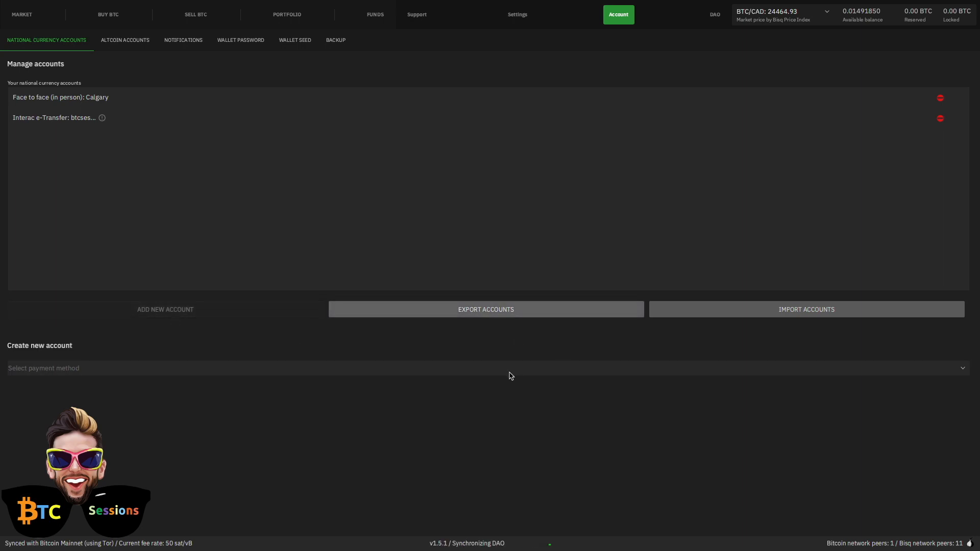
left_click(510, 374)
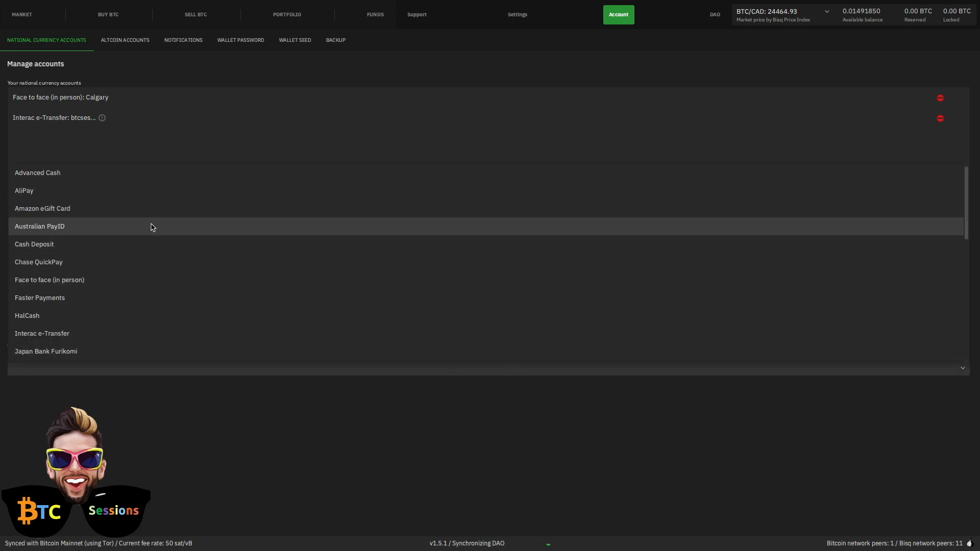
scroll(81, 233, "down", 1)
scroll(83, 232, "up", 1)
left_click(37, 213)
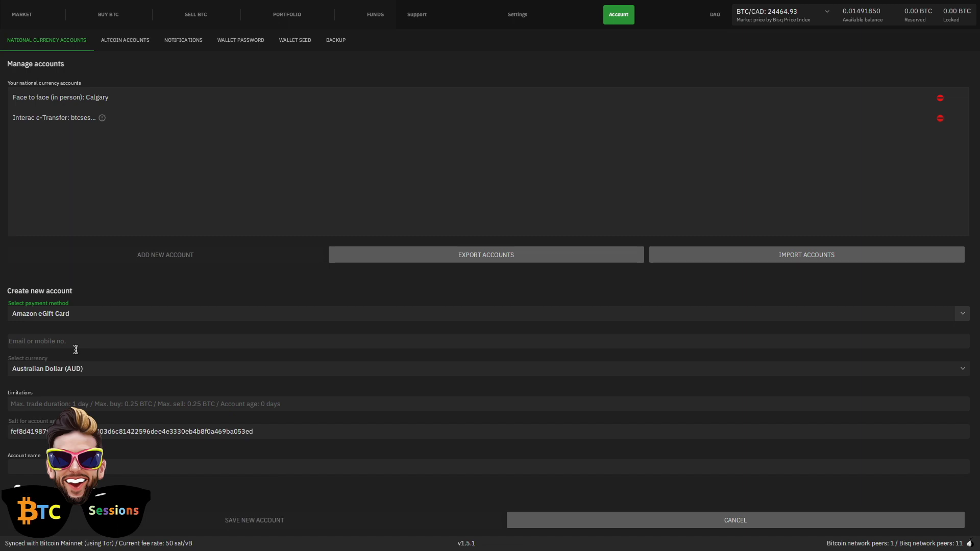
left_click(132, 371)
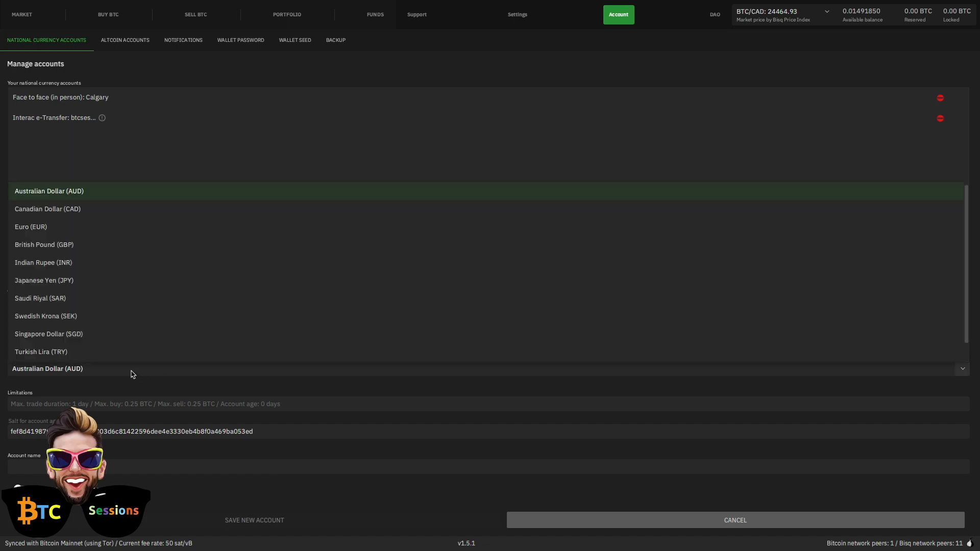
left_click(37, 213)
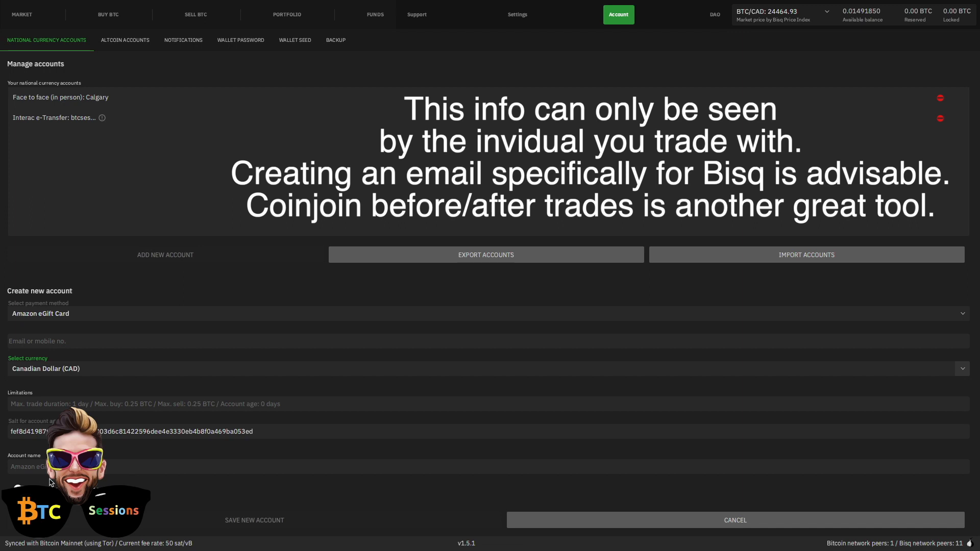
- Fill in the trader's e-mail address and save the new account
left_click(66, 343)
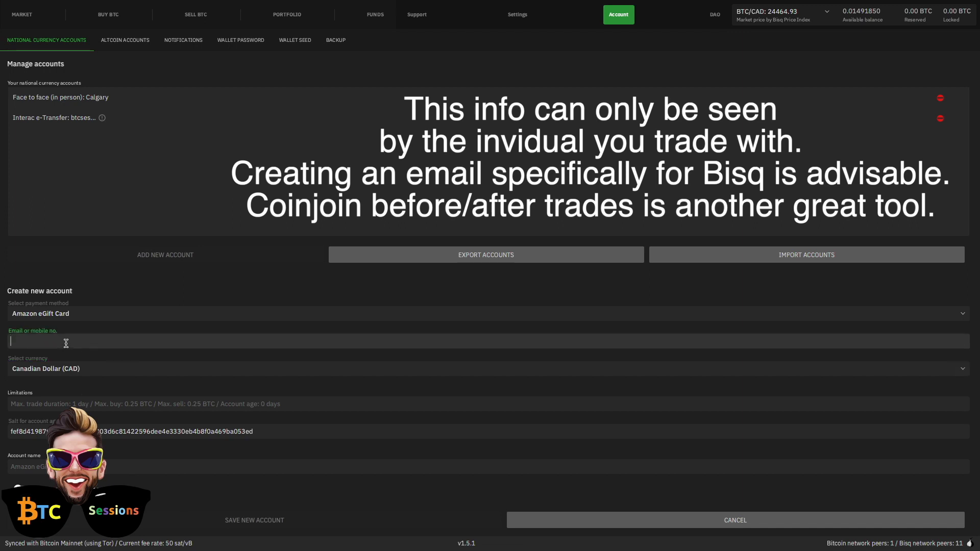
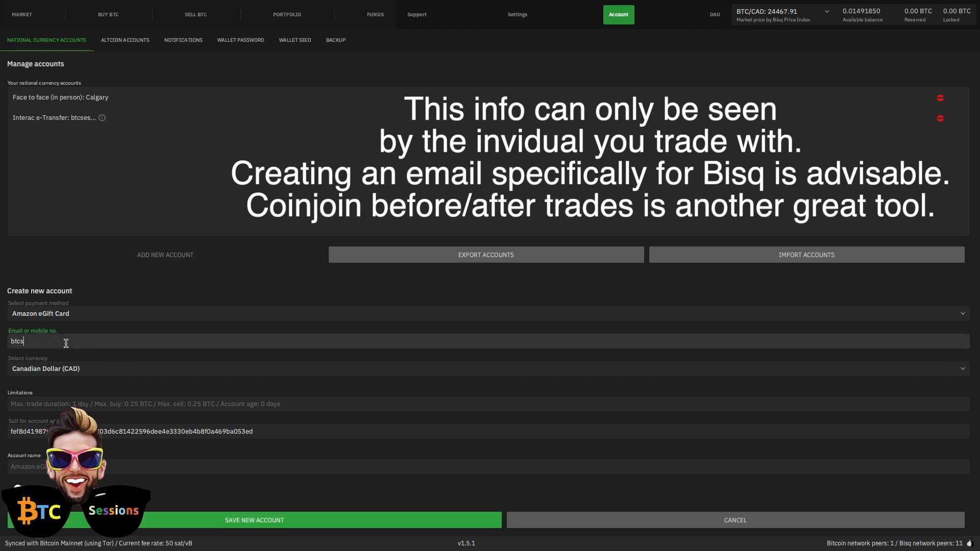
left_click(253, 520)
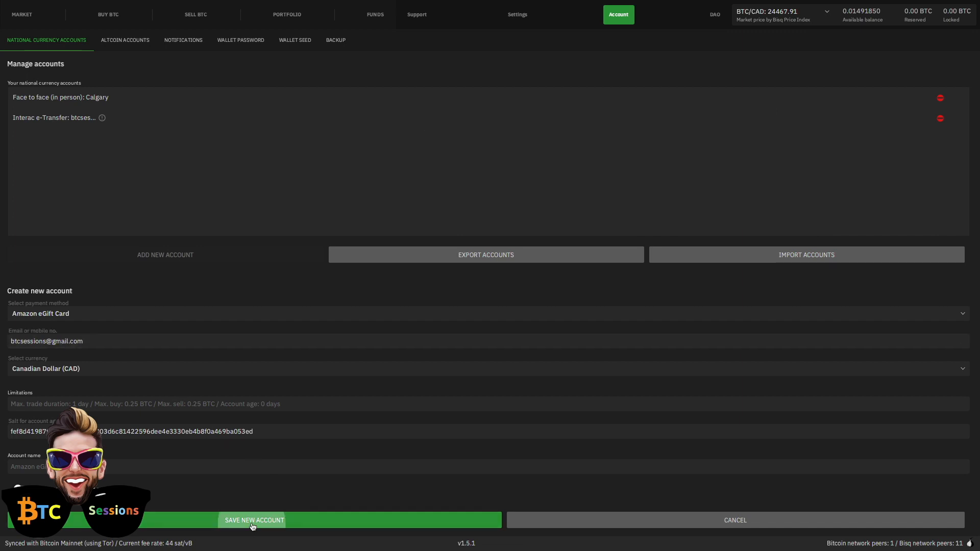
- Acknowledge the trade-limit and Amazon eGift Card notices, then view the wallet's Receive Funds list
left_click(531, 352)
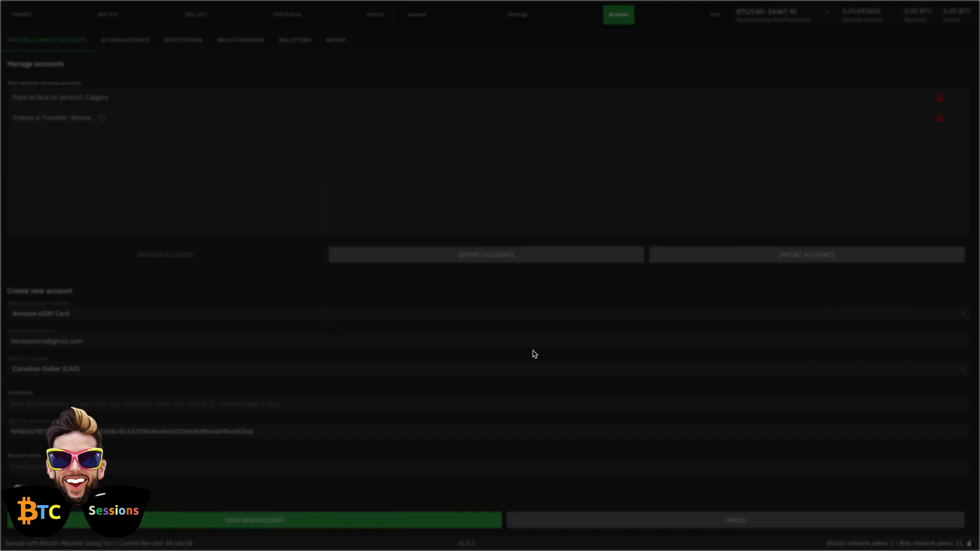
left_click(596, 343)
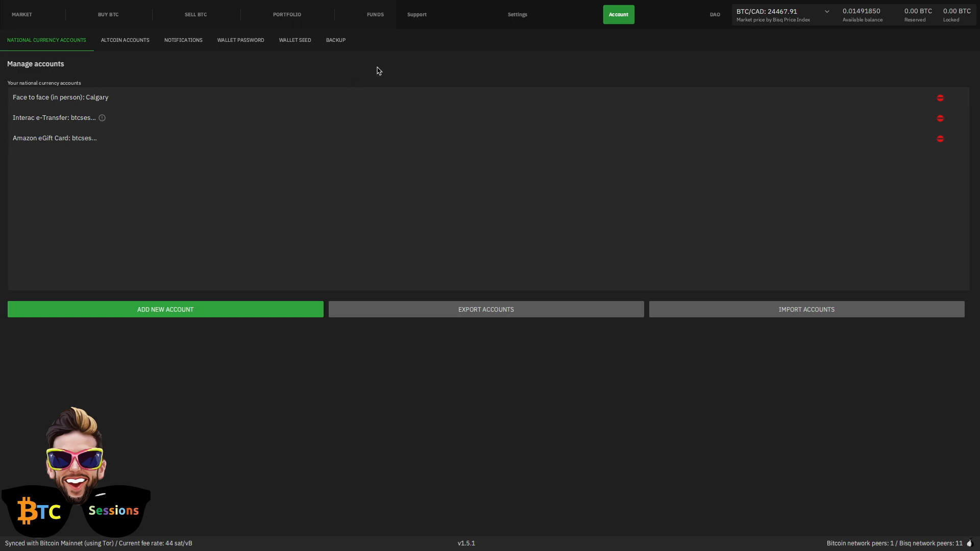
left_click(376, 19)
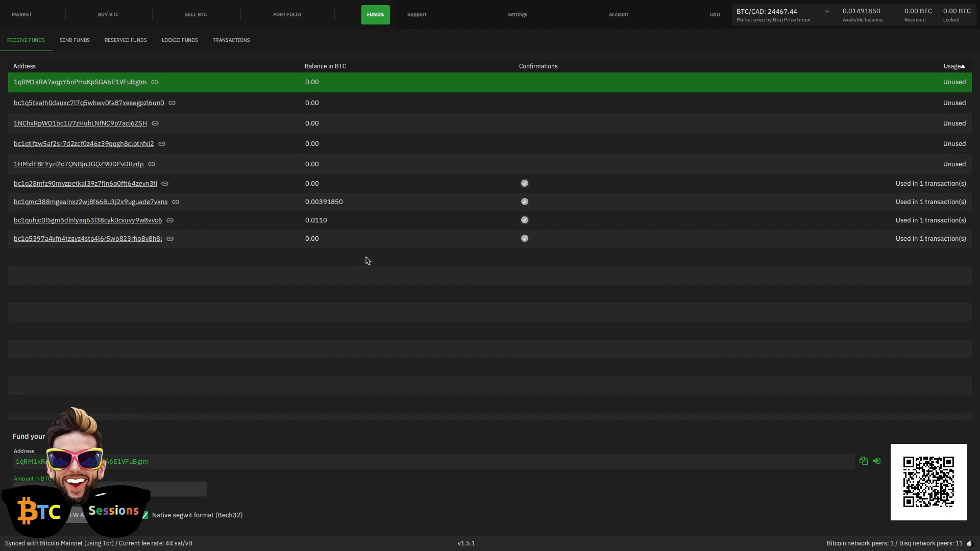
- Select the second receiving address to display it with its QR code
left_click(333, 103)
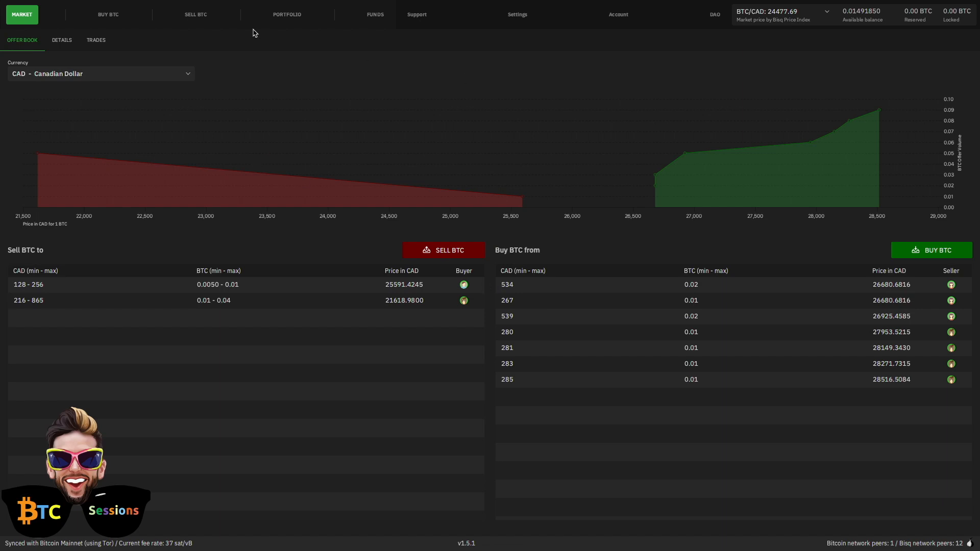
- Open the BUY BTC offers list and start a new offer to buy BTC with CAD
left_click(101, 19)
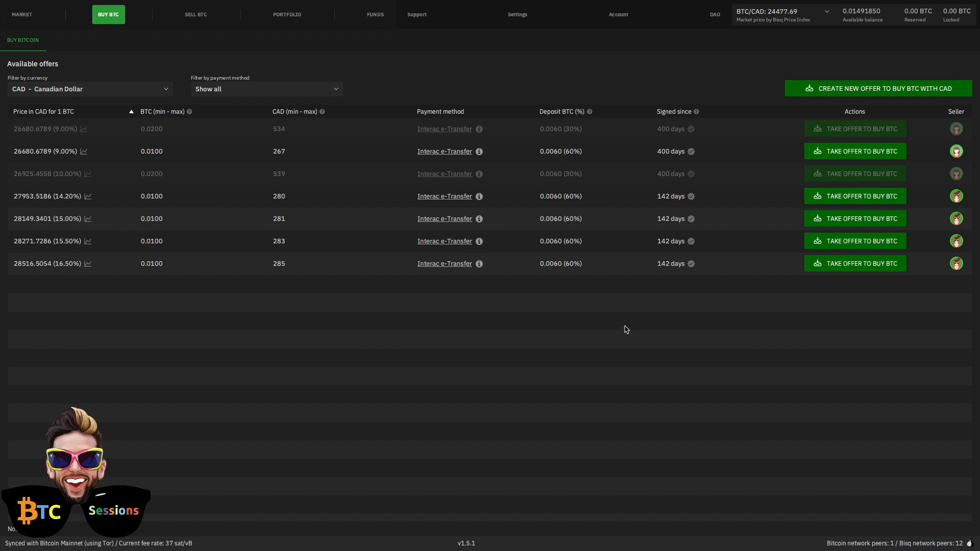
left_click(843, 90)
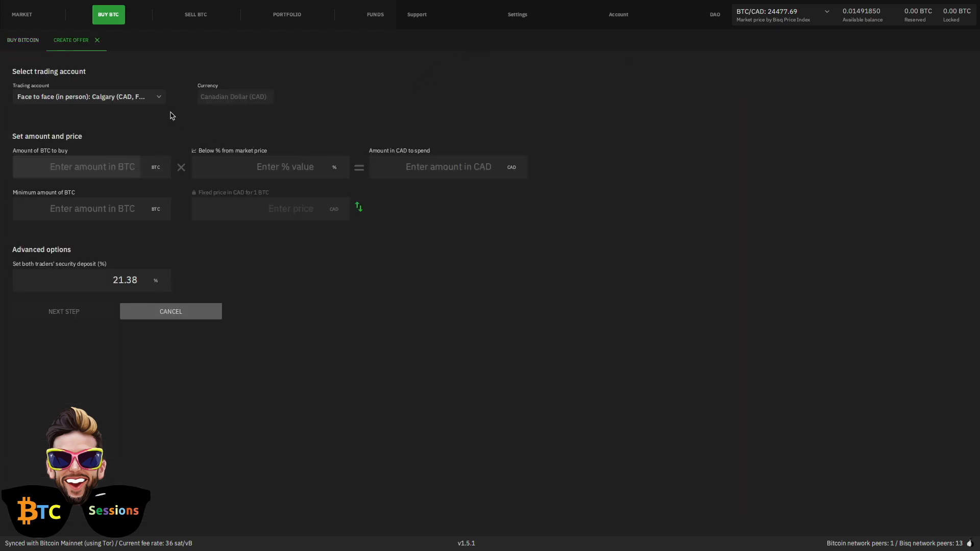
- Switch the offer's trading account from Face to face Calgary to Amazon eGift Card
left_click(158, 100)
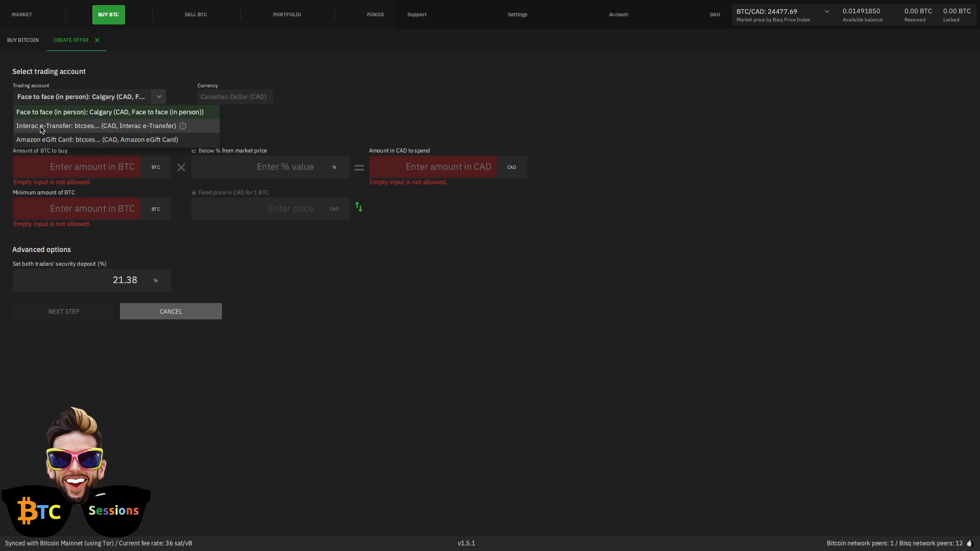
left_click(34, 141)
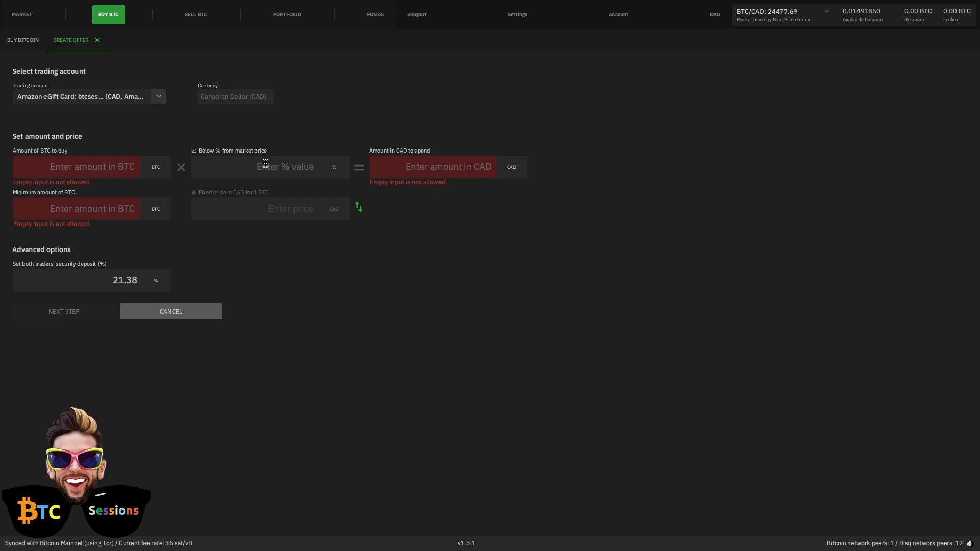
- Enter 100 CAD to spend at 5% below market, giving 0.0043 BTC, and proceed to funding
left_click(460, 167)
type("100")
left_click(292, 174)
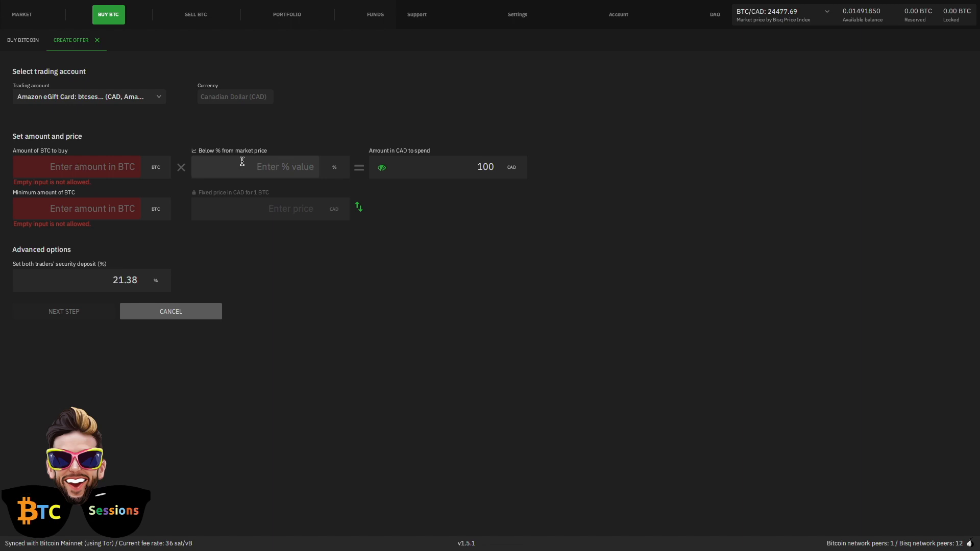
type("0")
key("BackSpace")
type("5")
left_click(465, 248)
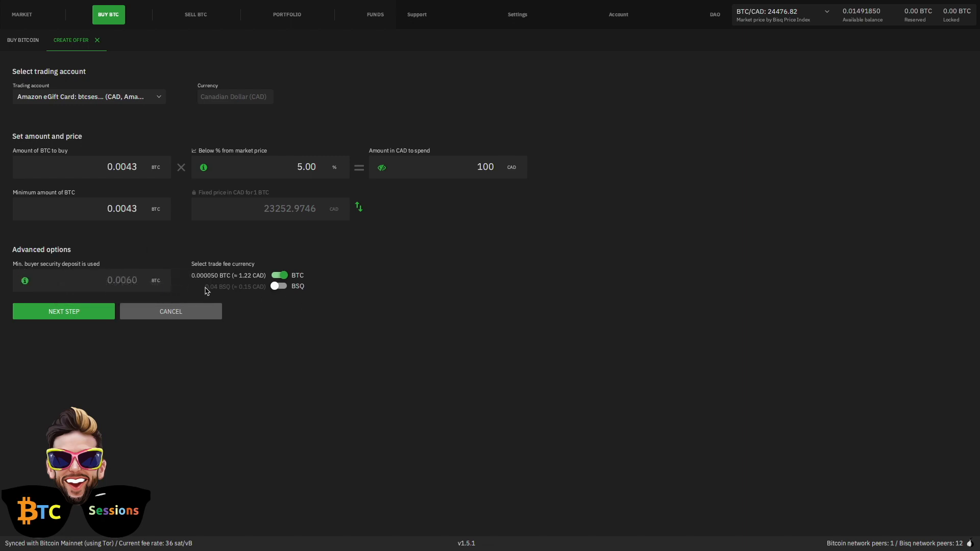
left_click(46, 316)
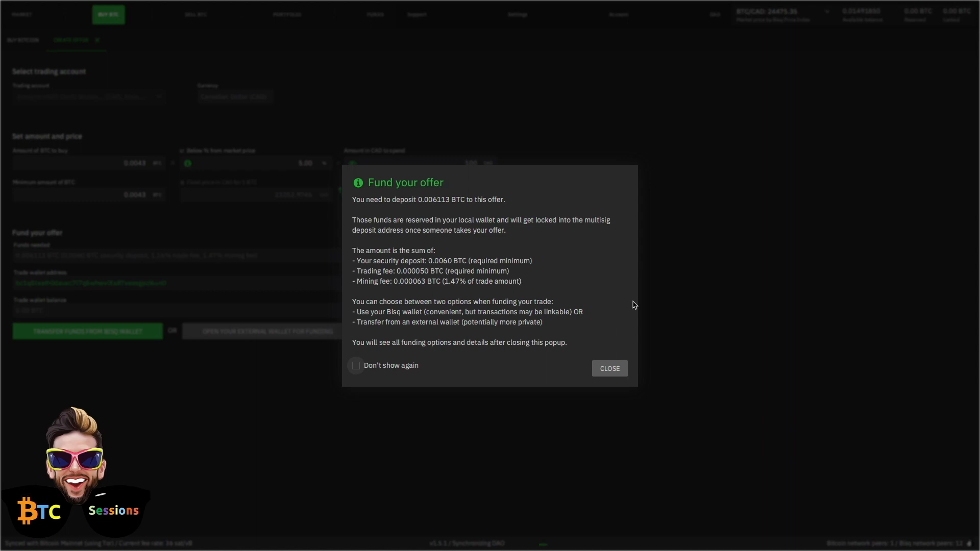
- Close the 'Fund your offer' popup to show the trade wallet address and QR code
left_click(615, 372)
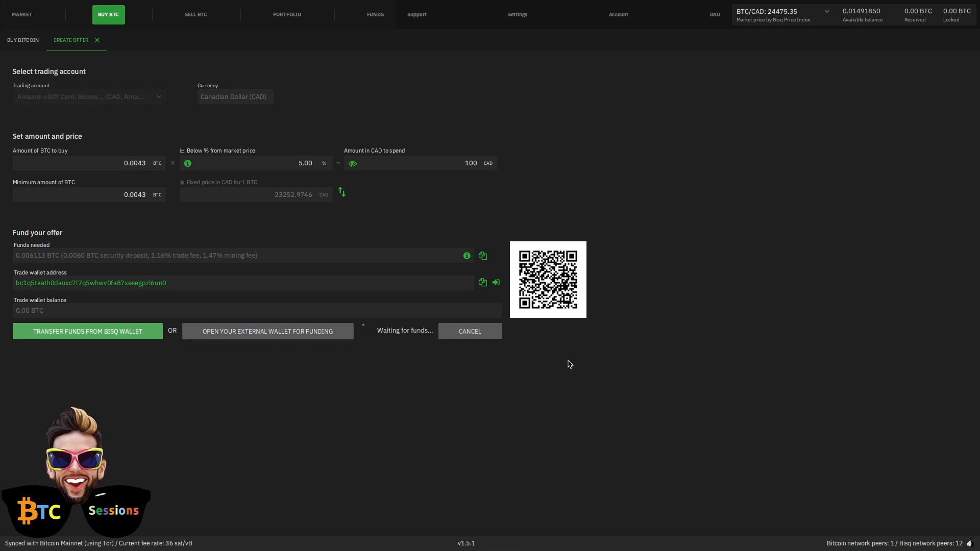
- Cancel the unfunded 0.0043 BTC buy offer while it waits for funds
left_click(469, 332)
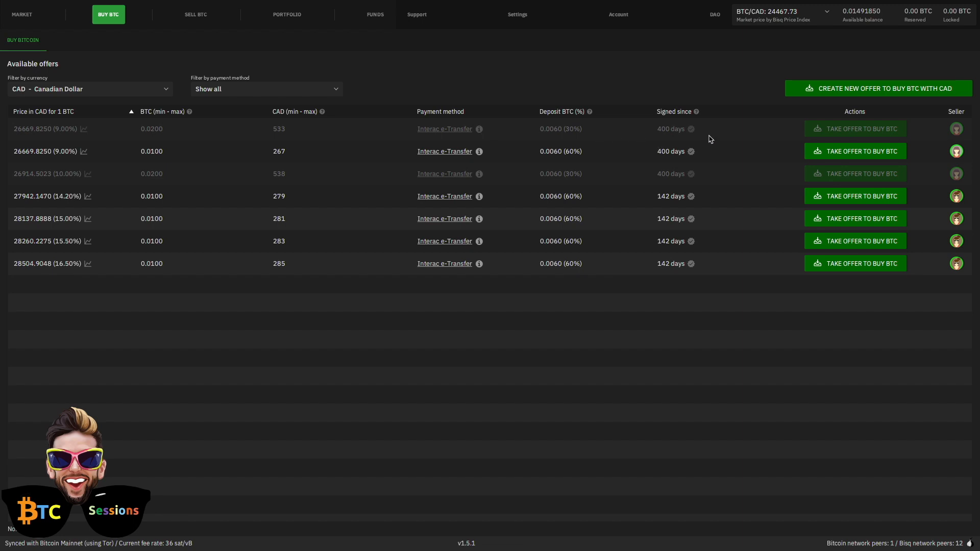
mouse_move(692, 133)
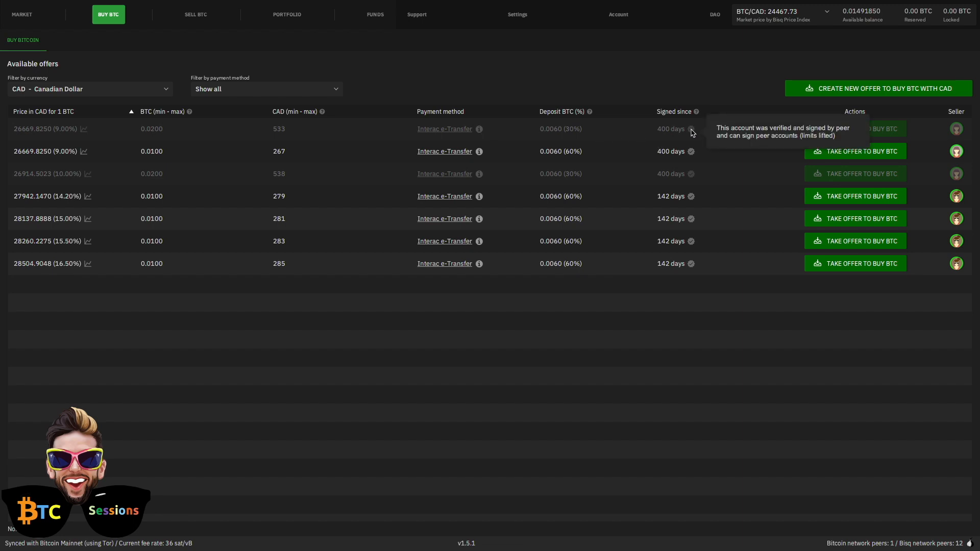
mouse_move(697, 114)
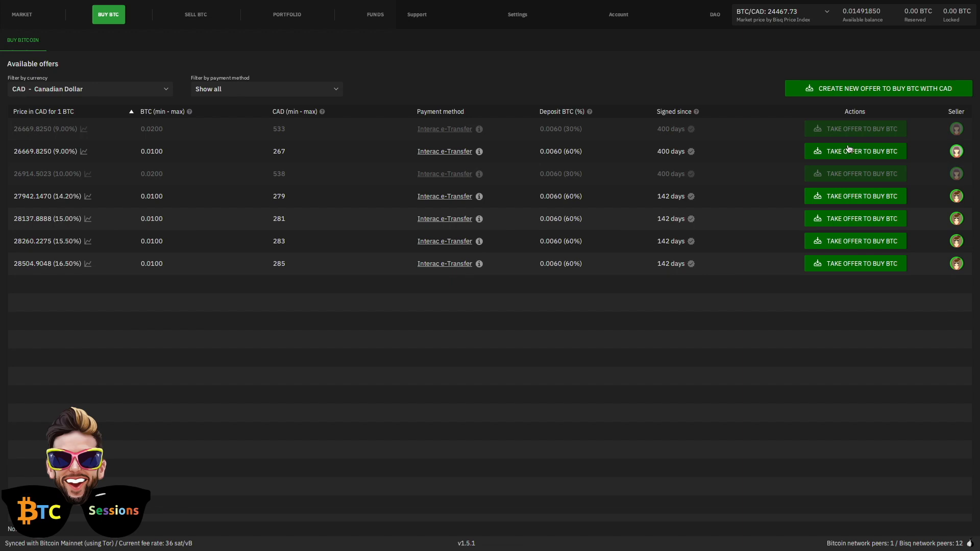
mouse_move(85, 155)
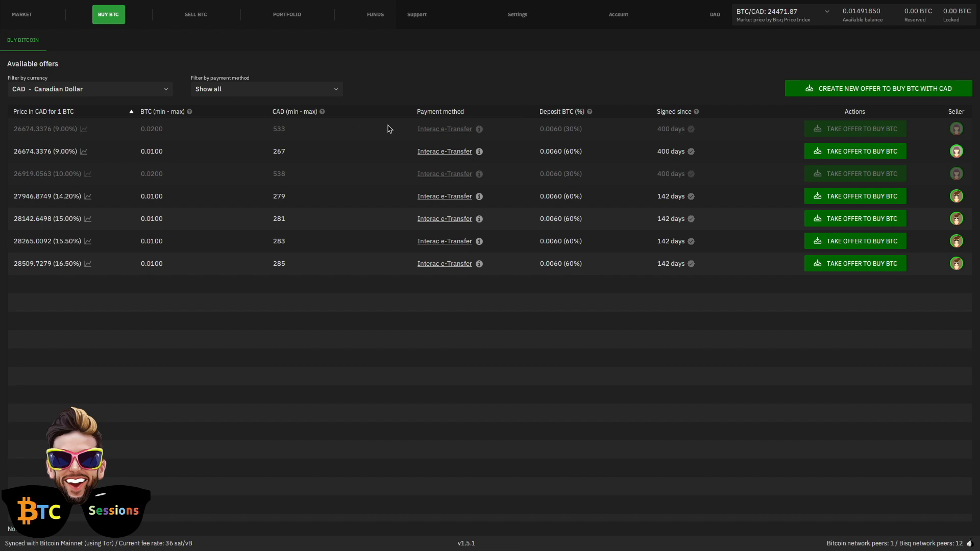
- Take the 0.01 BTC offer at 9% above market for 267 CAD and continue to funding
left_click(855, 153)
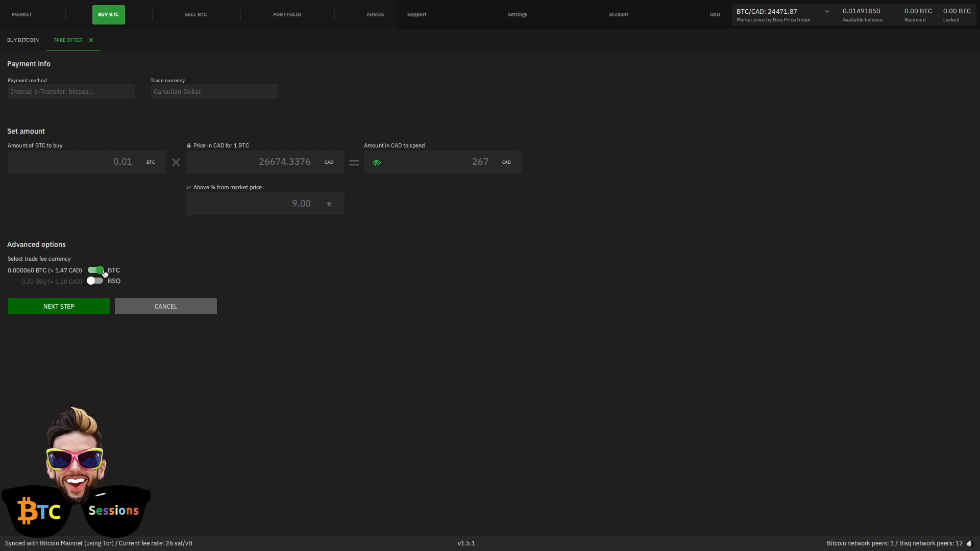
left_click(56, 308)
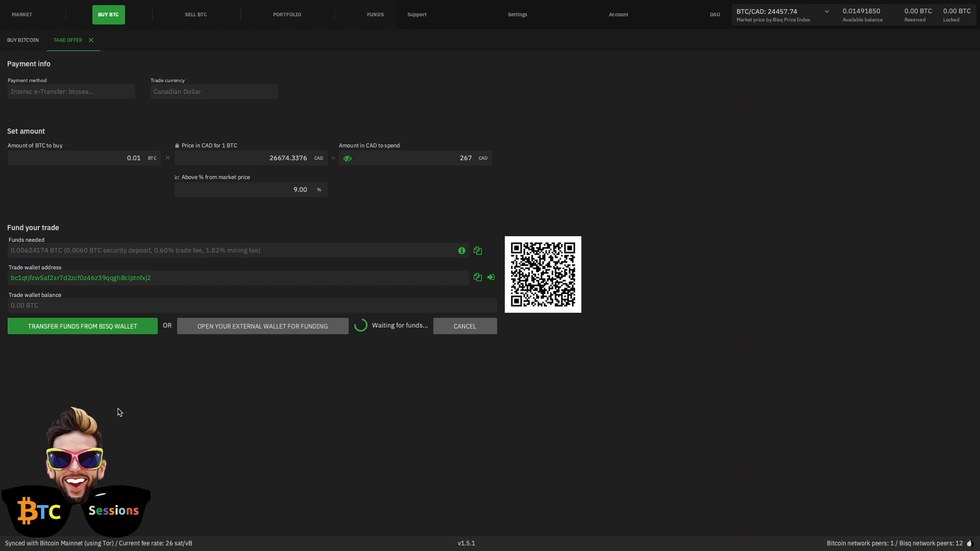
- Fund the trade by transferring from the Bisq wallet, then open the take-offer review
left_click(85, 330)
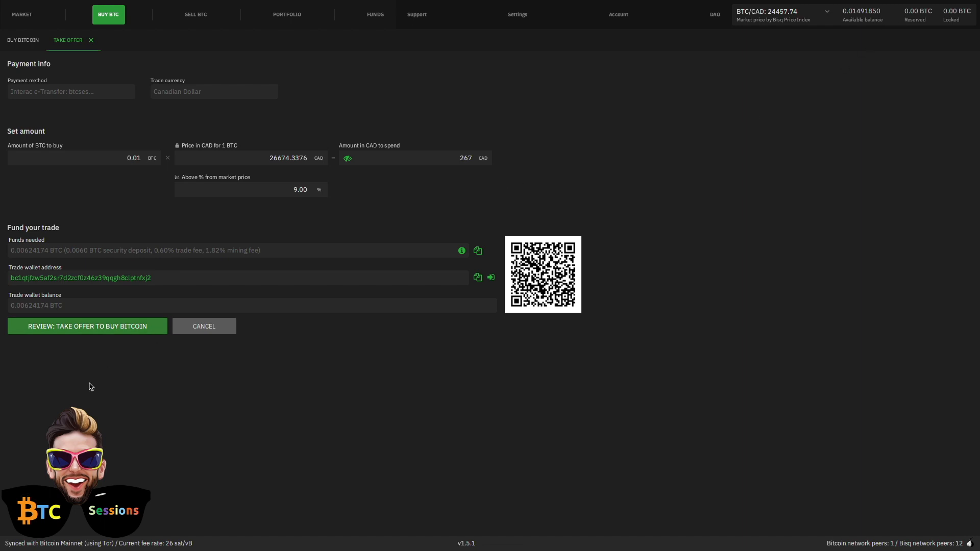
left_click(67, 327)
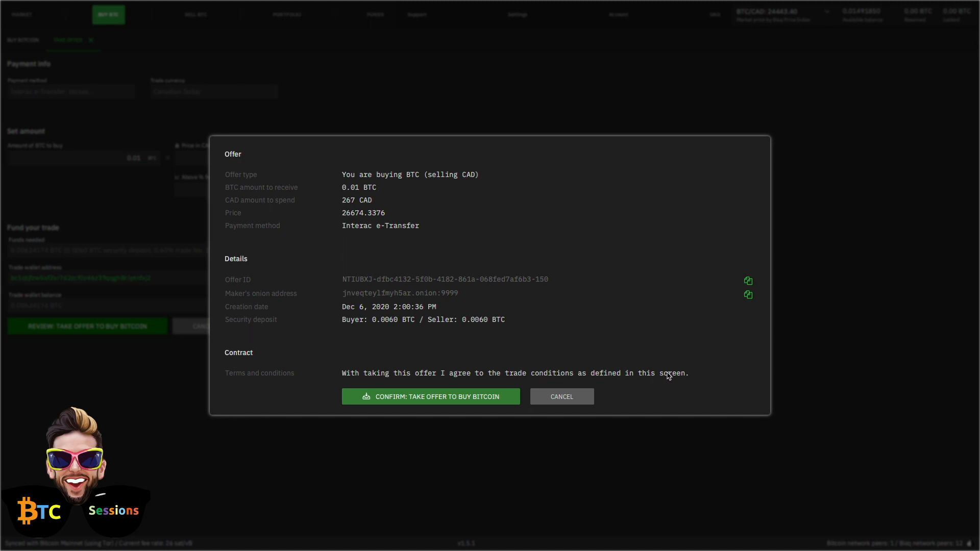
- Confirm taking the 0.01 BTC offer and go to Portfolio Open Trades
left_click(396, 402)
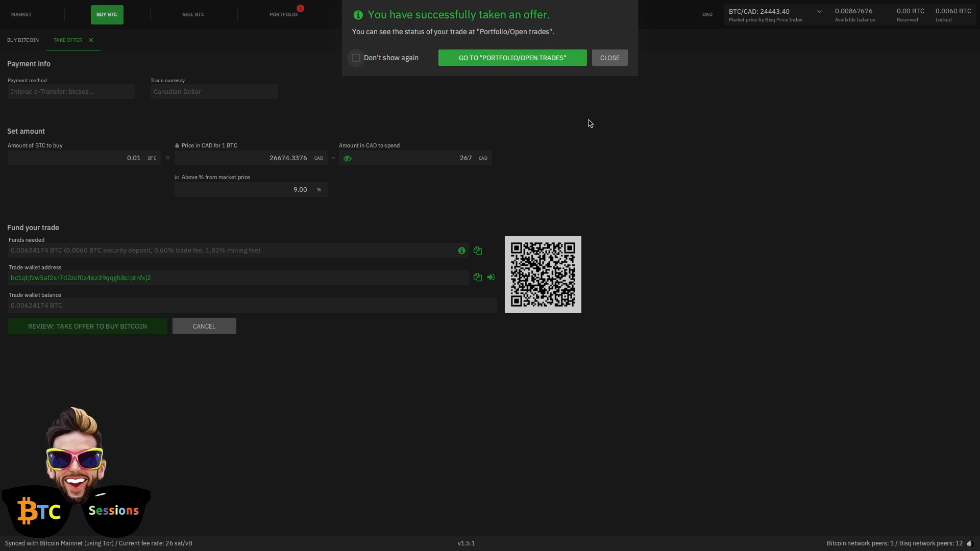
left_click(485, 59)
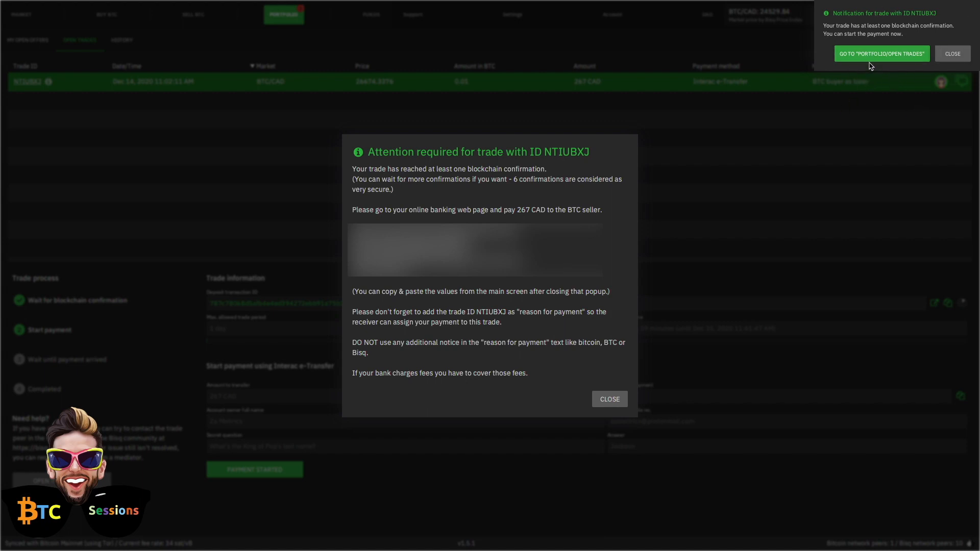
- Dismiss the trade confirmation notification to reveal the 267 CAD Interac payment details
left_click(950, 59)
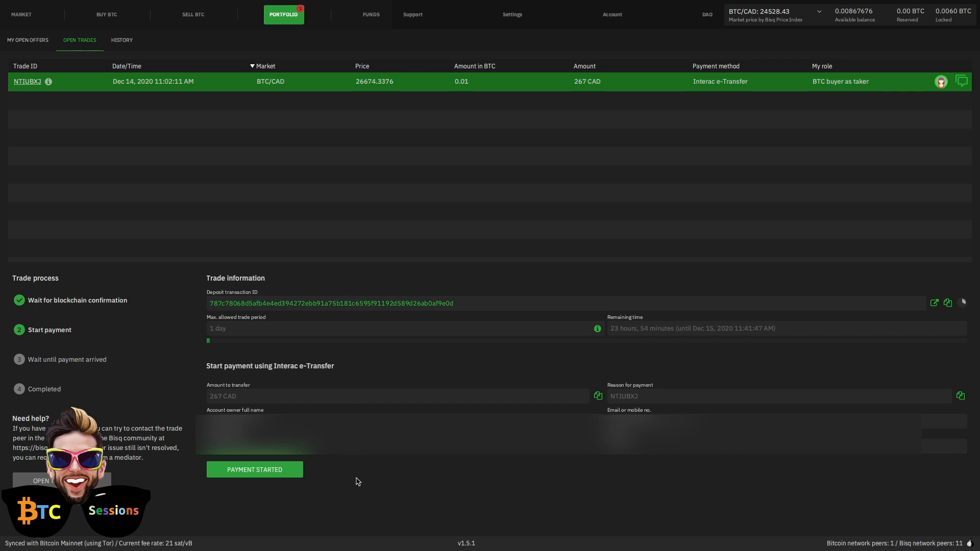
- Mark the 267 CAD Interac e-Transfer payment as started and confirm it
left_click(252, 472)
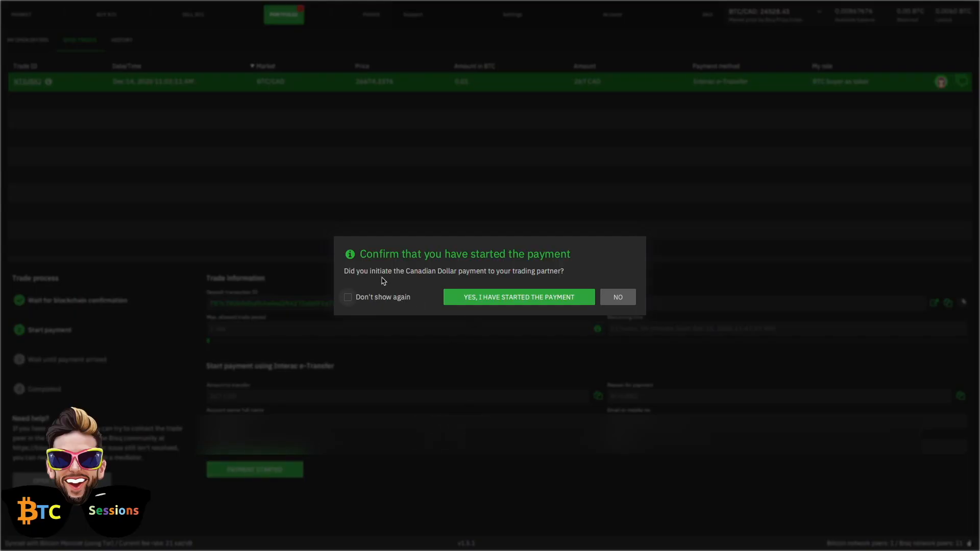
left_click(501, 300)
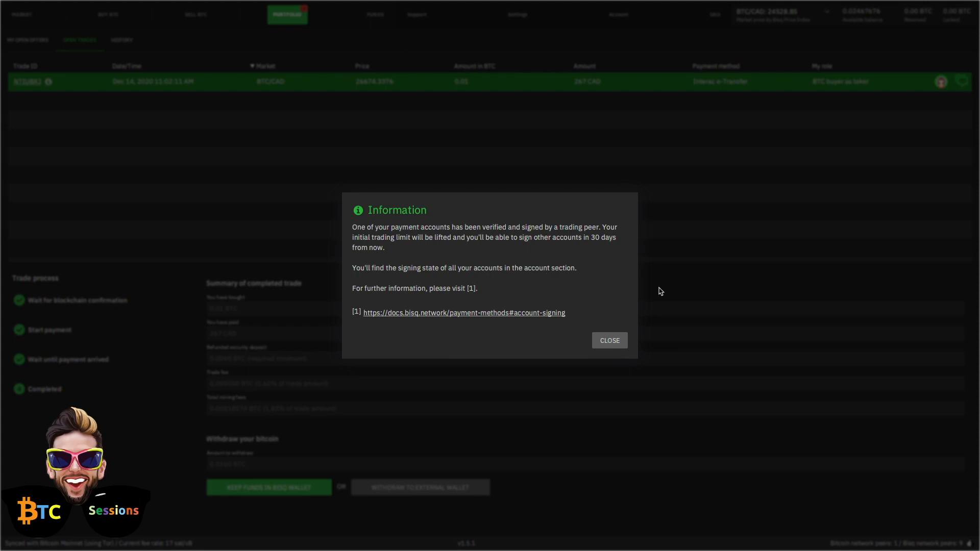
- Close the account-signing Information notice to reveal the completed trade's fees and 0.0160 BTC withdrawal
left_click(610, 342)
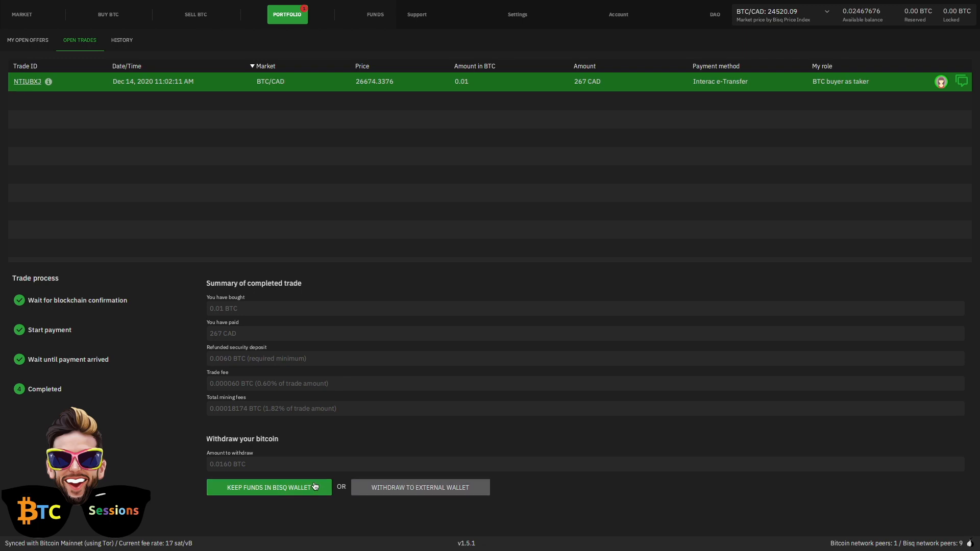
- Keep the 0.0160 BTC in the Bisq wallet and close the Congratulations message
left_click(250, 484)
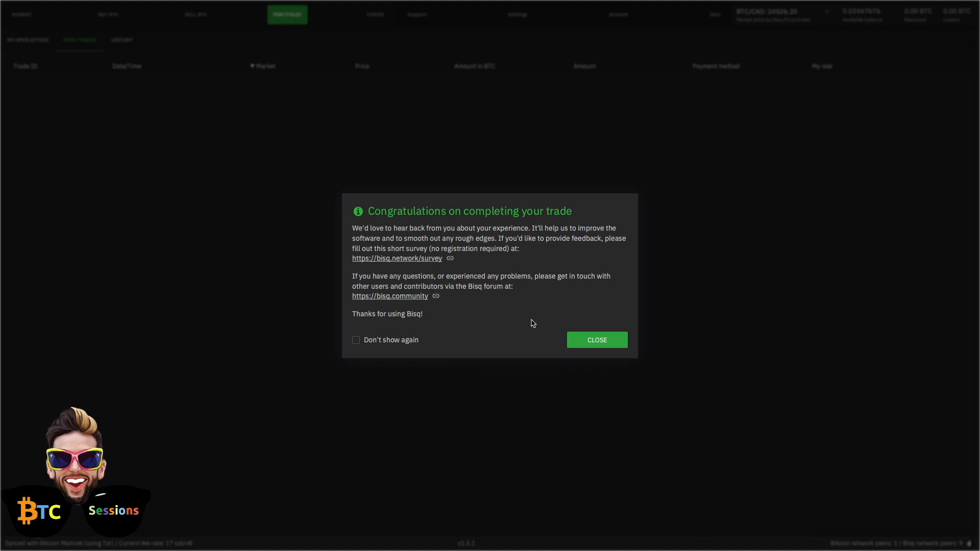
left_click(605, 343)
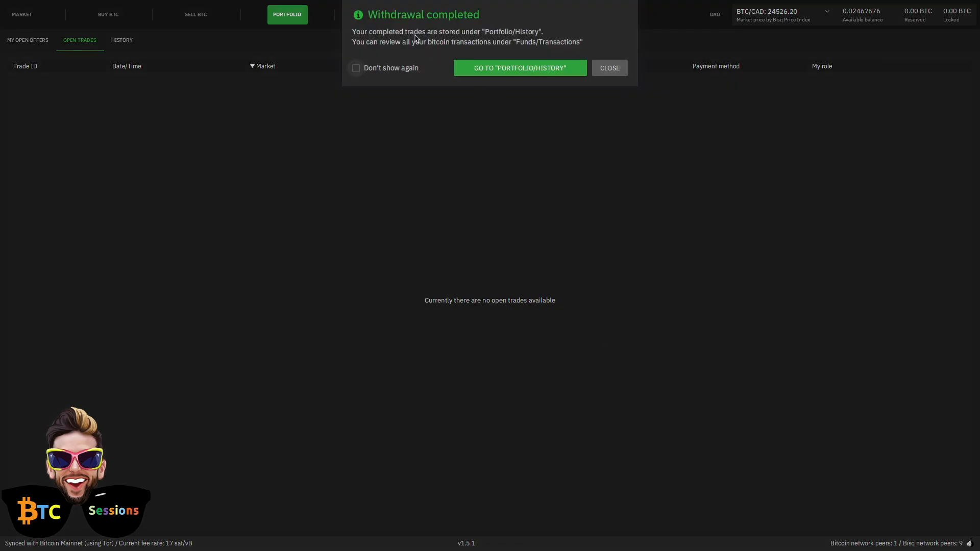
- Go to Portfolio History to see the 0.01 BTC for 267 CAD trade listed as Completed
left_click(495, 67)
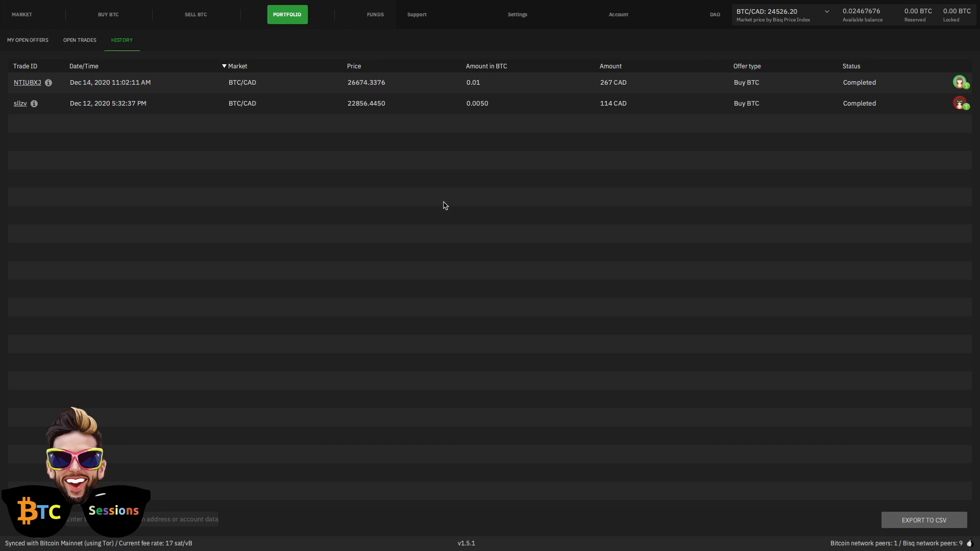
- Show the Sell BTC offers for Canadian Dollar, listing Interac e-Transfer buyers
left_click(191, 19)
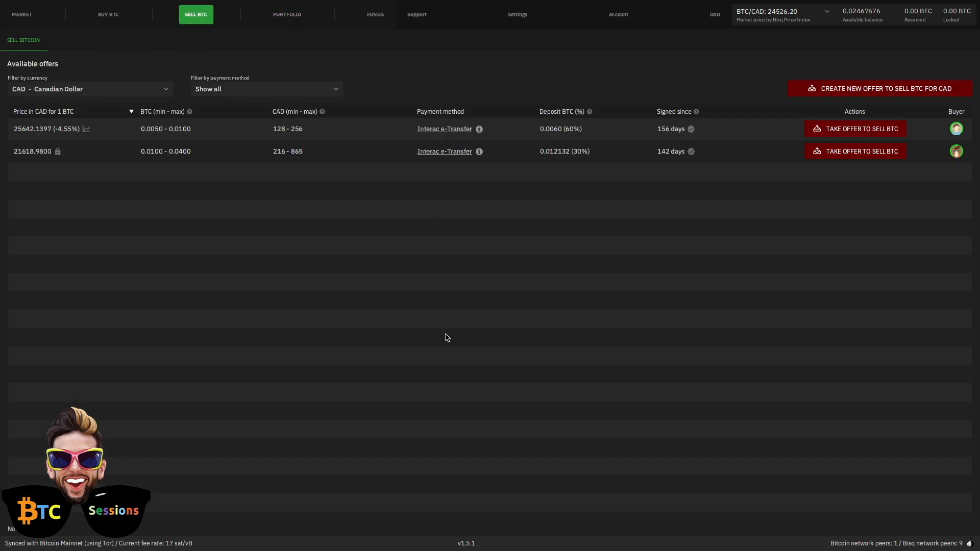